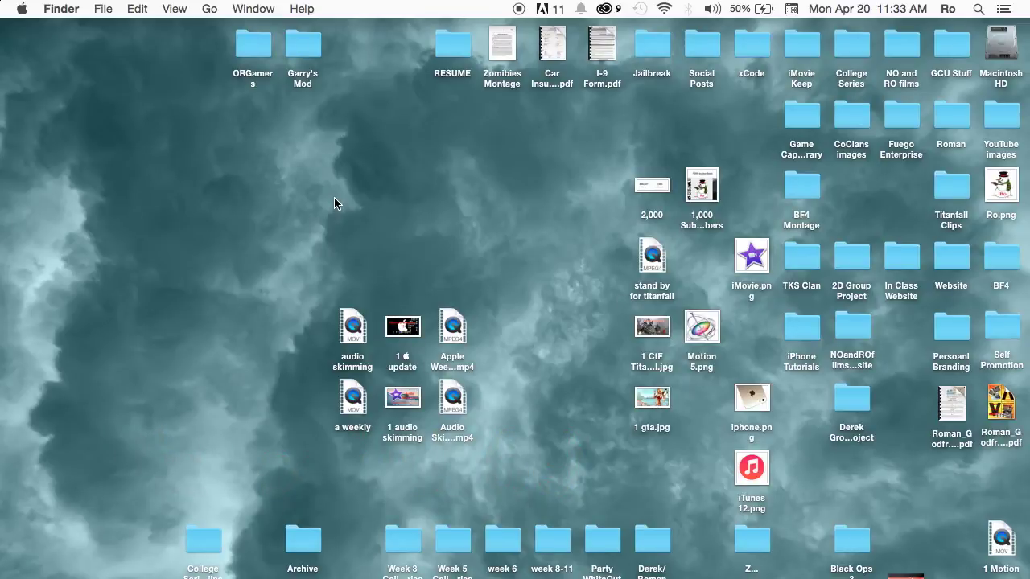
Reveal the Dock at the left screen edge to launch iMovie over the Finder desktop
mouse_move(2, 233)
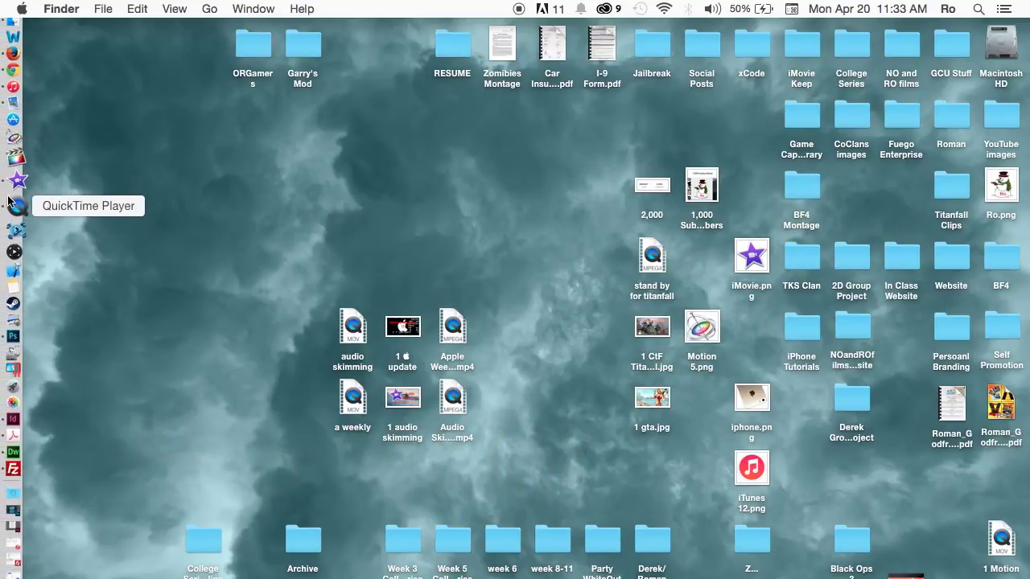
left_click_drag(243, 152, 335, 208)
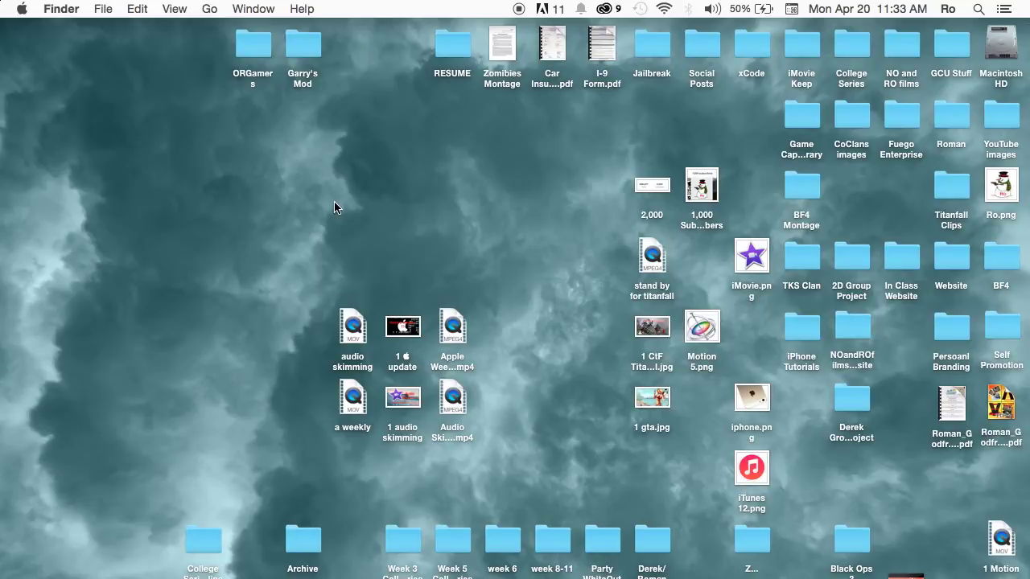
mouse_move(1, 187)
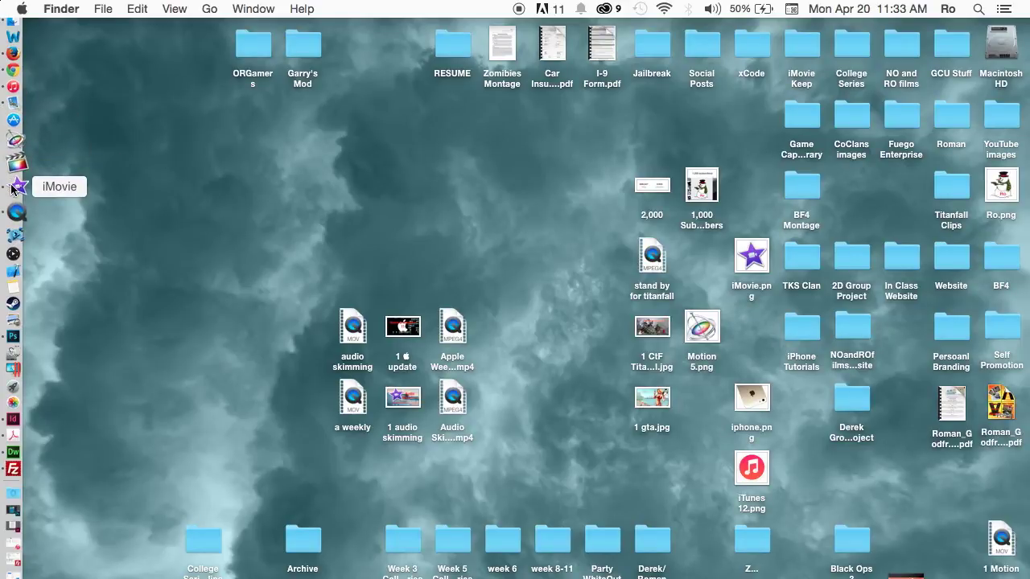
left_click(11, 188)
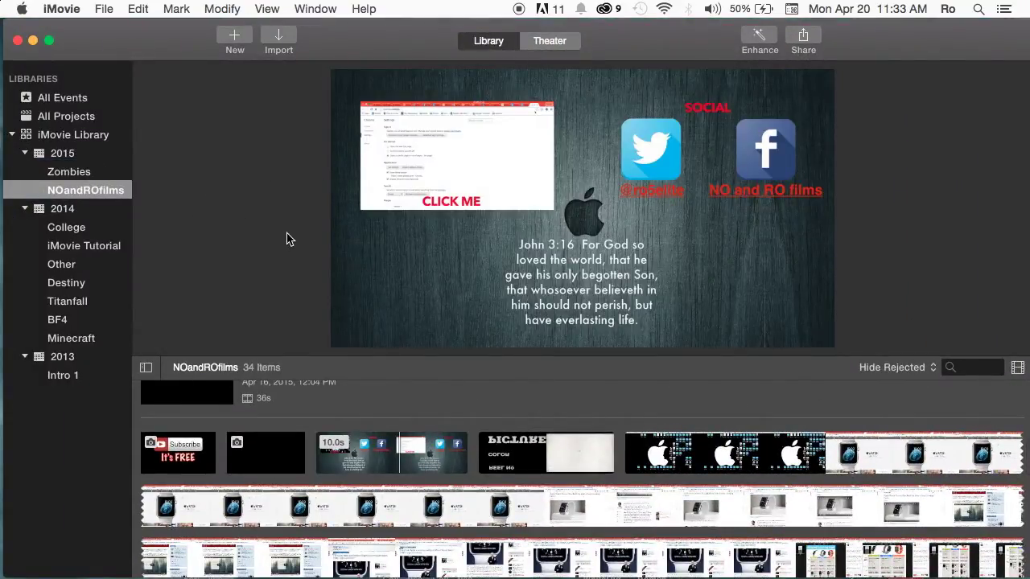
left_click(62, 476)
left_click(321, 8)
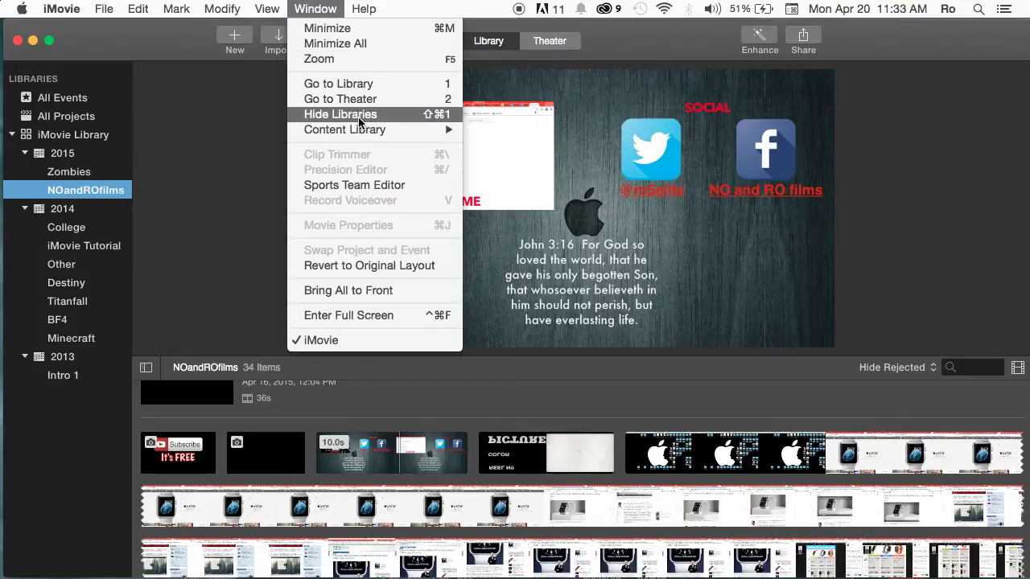
mouse_move(360, 139)
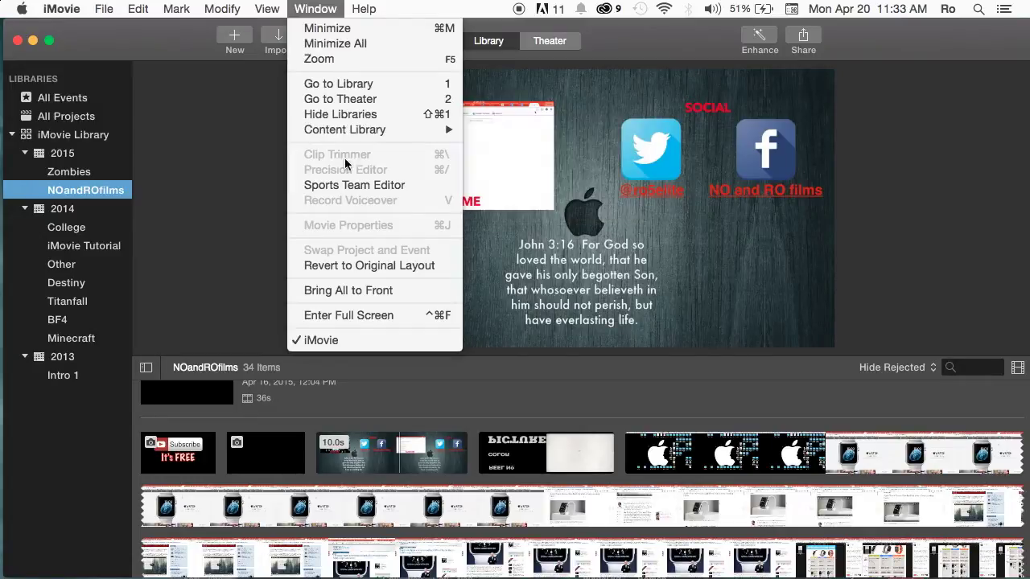
left_click(213, 174)
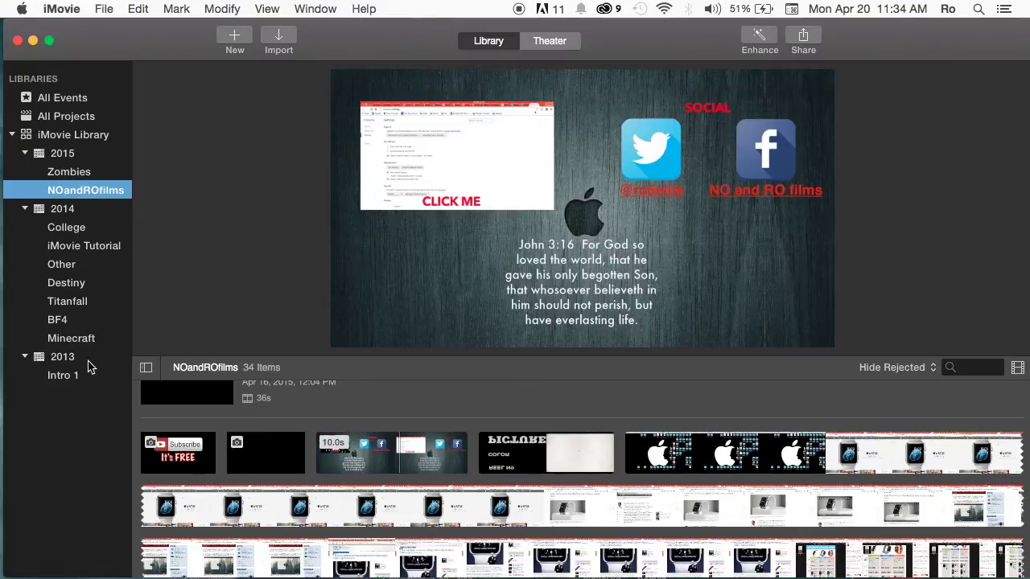
Create a new empty event named 4-20-15 from the library sidebar's shortcut menu
right_click(74, 418)
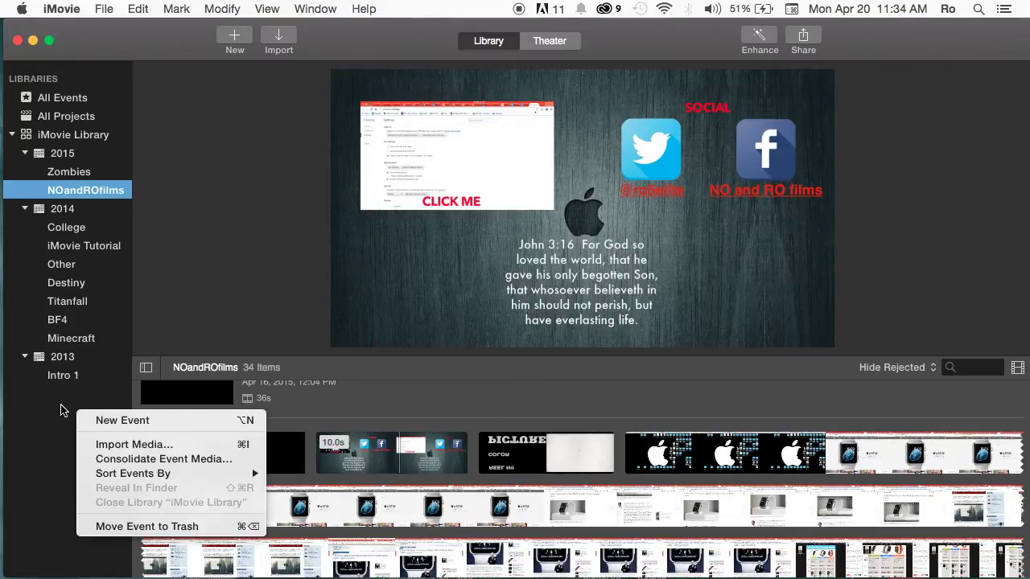
right_click(61, 411)
right_click(60, 410)
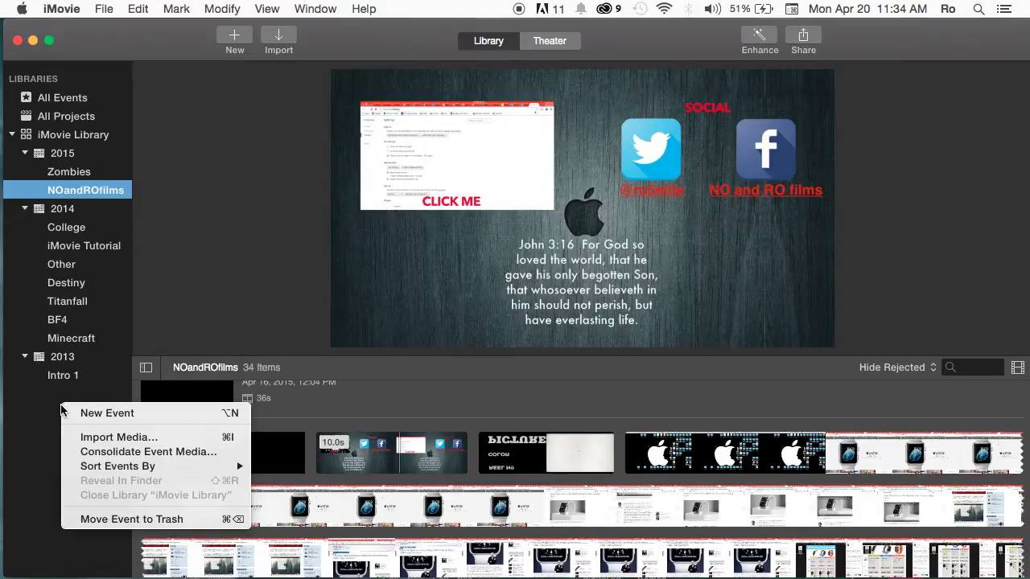
right_click(51, 405)
right_click(51, 403)
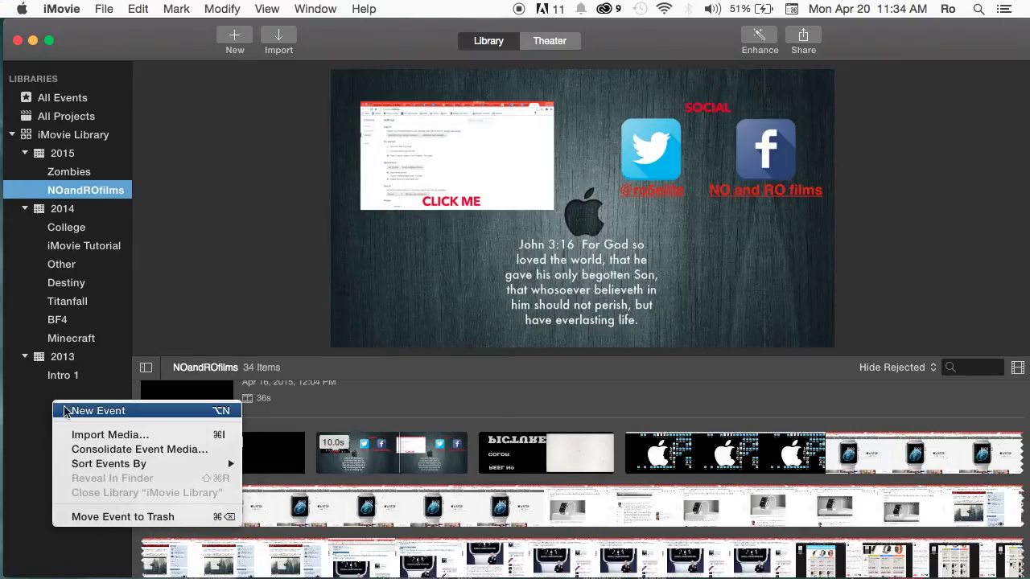
left_click(112, 417)
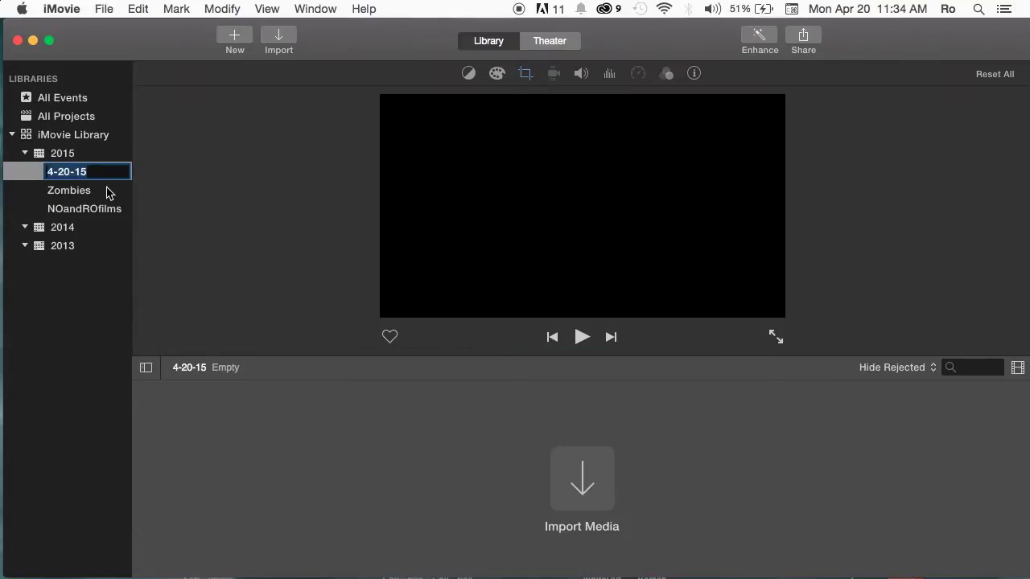
left_click(77, 286)
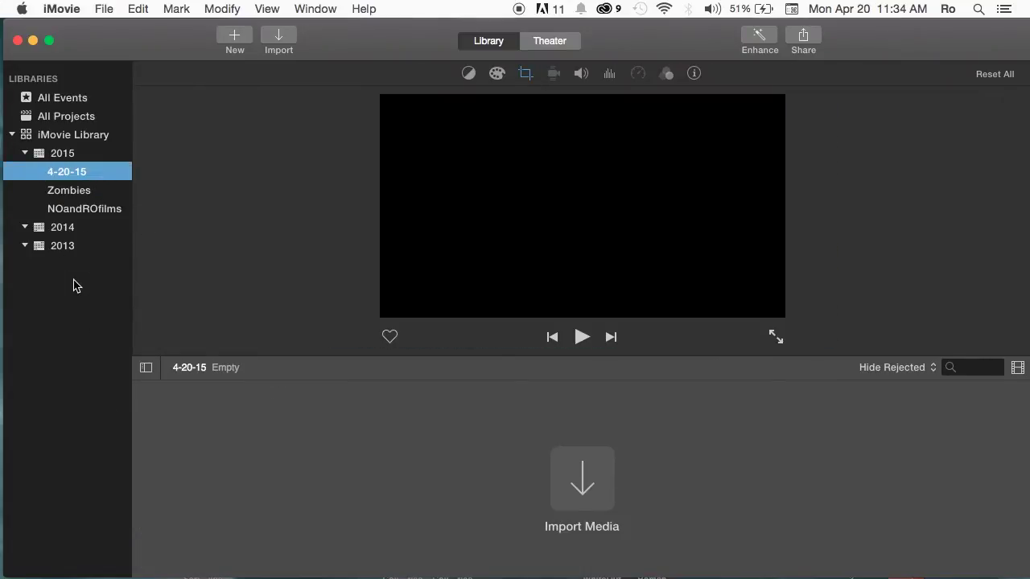
Move the 4-20-15 event to the Trash and confirm the deletion
right_click(81, 175)
left_click(145, 286)
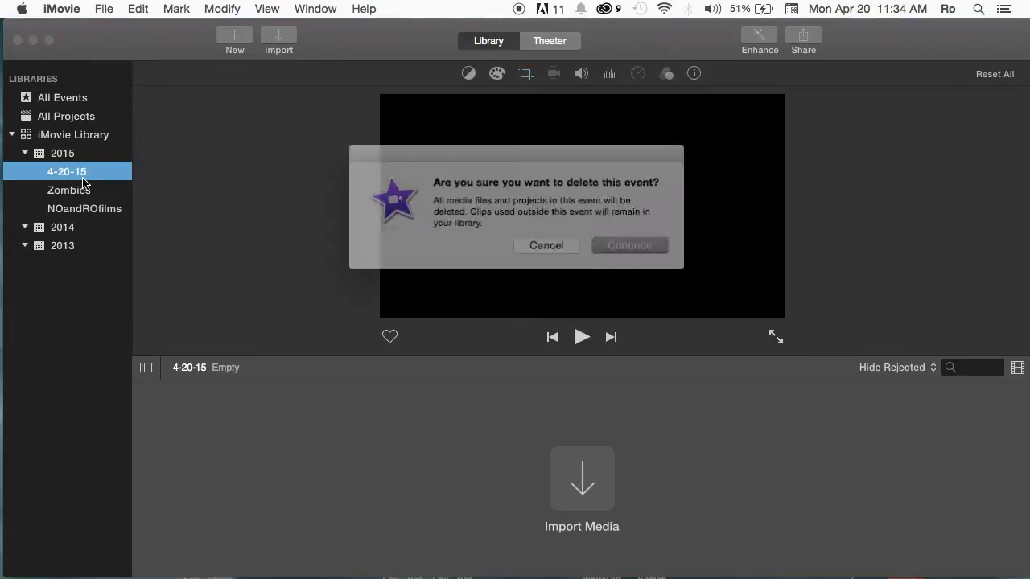
left_click(621, 246)
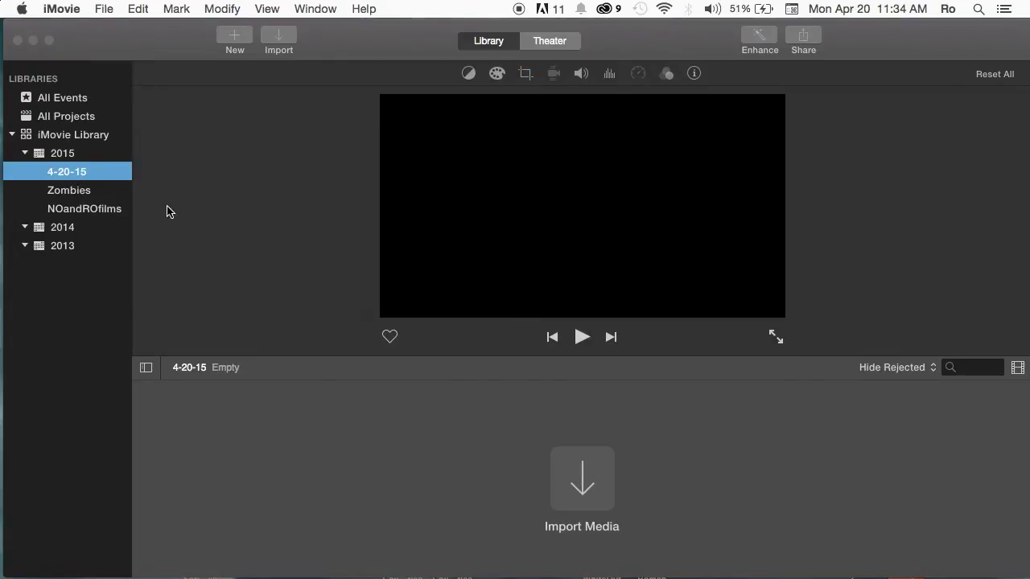
Reselect NOandROfilms and preview the Other project from its event browser
left_click(111, 193)
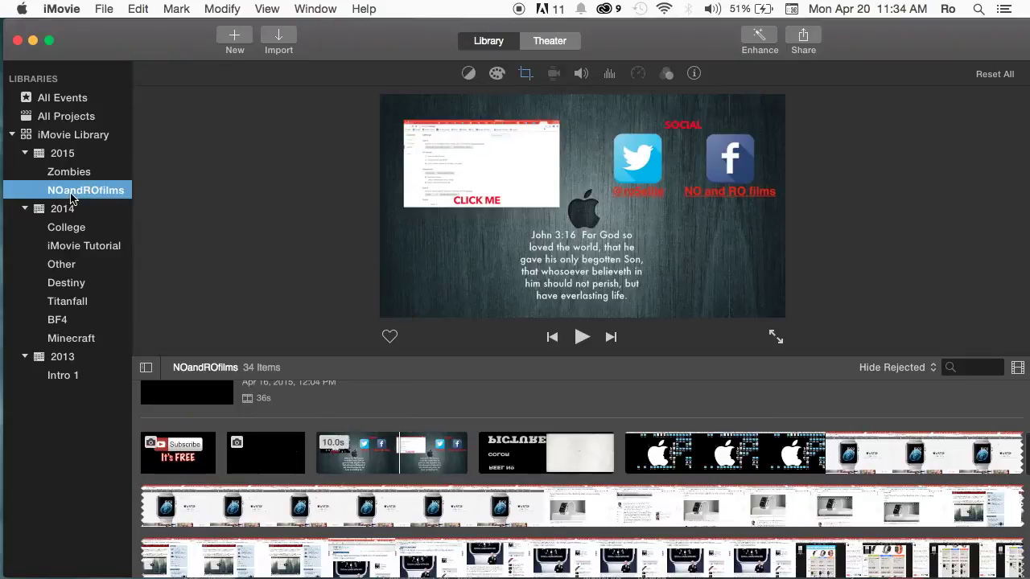
scroll(310, 398, "up", 5)
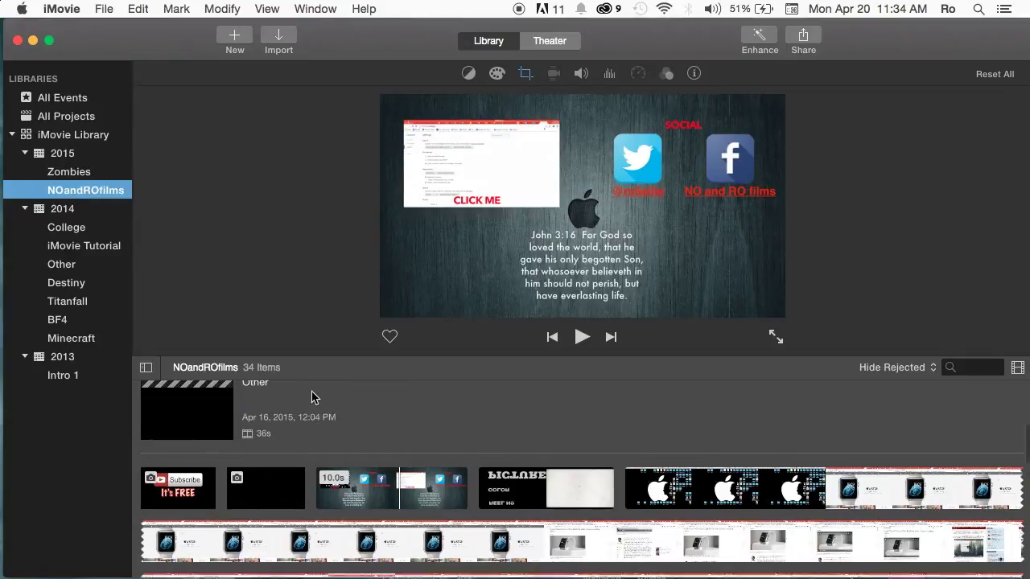
scroll(456, 492, "down", 2)
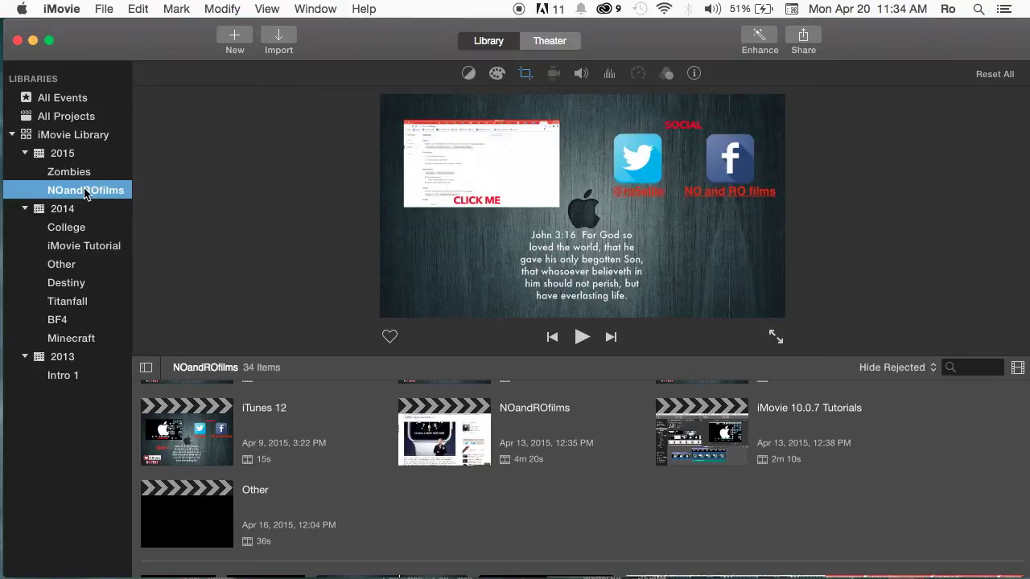
scroll(359, 460, "down", 3)
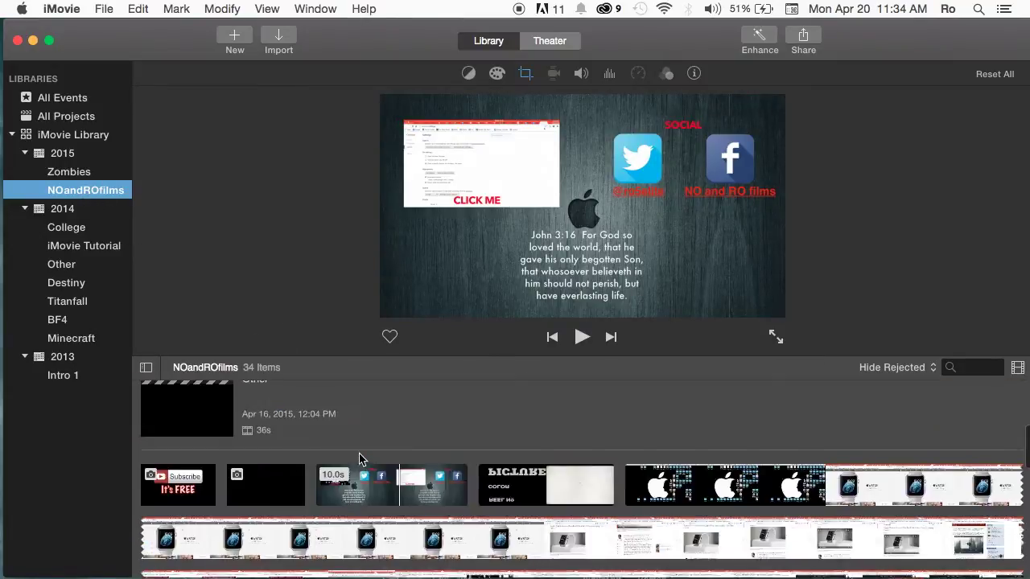
scroll(359, 460, "up", 5)
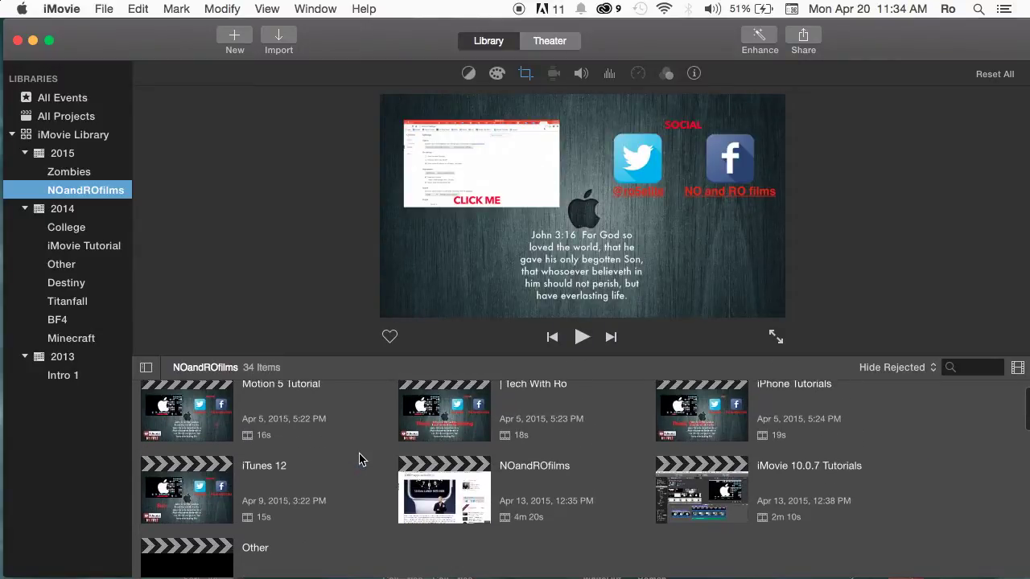
scroll(370, 521, "down", 2)
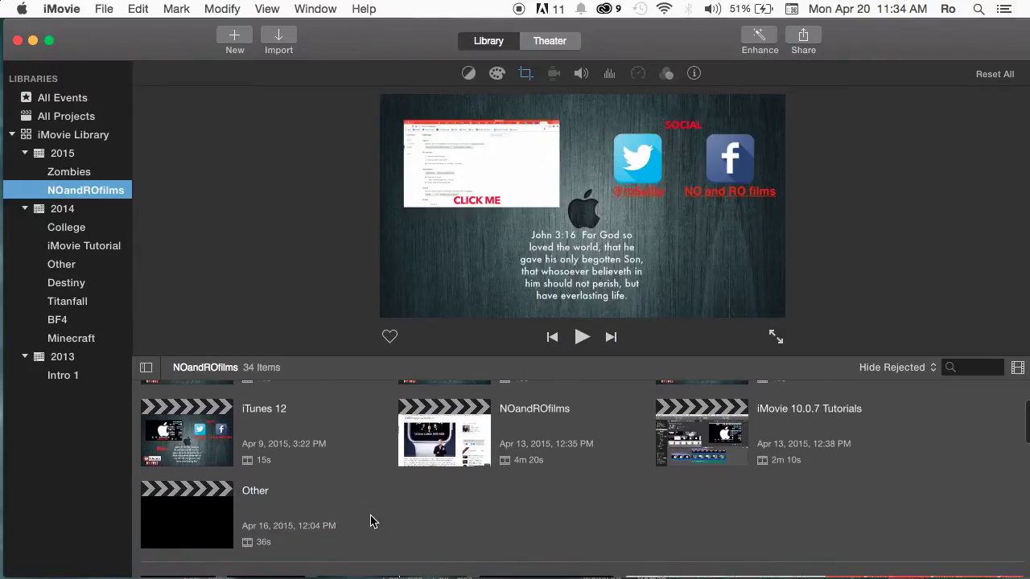
left_click(356, 482)
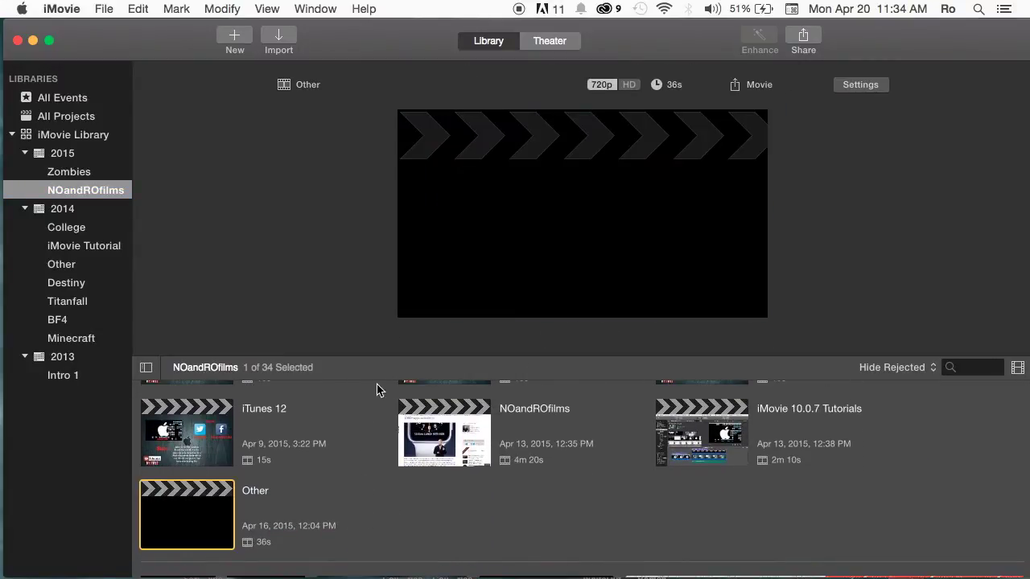
left_click(90, 192)
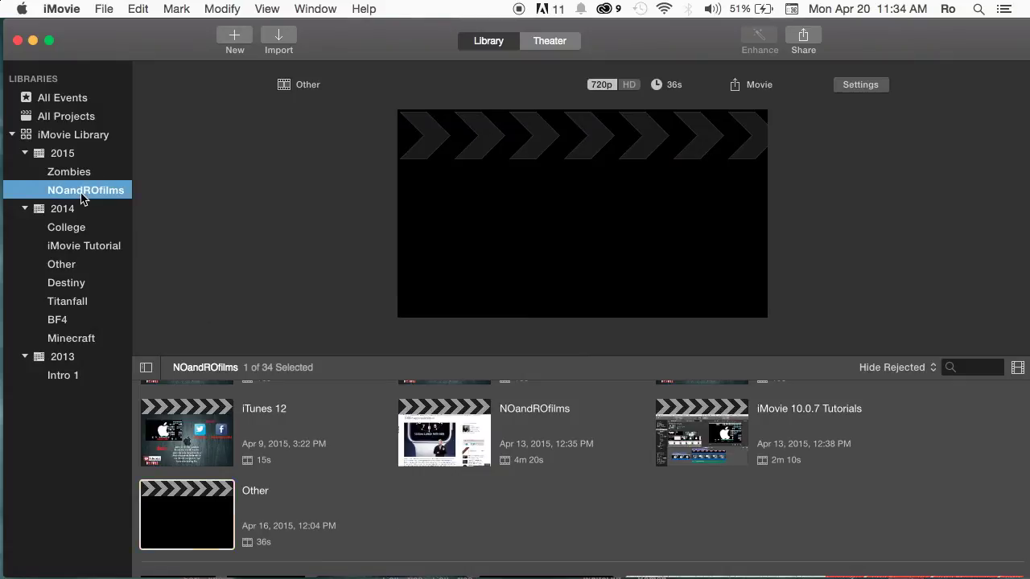
Create a No Theme movie named 'Test' in the NOandROfilms event
left_click(239, 39)
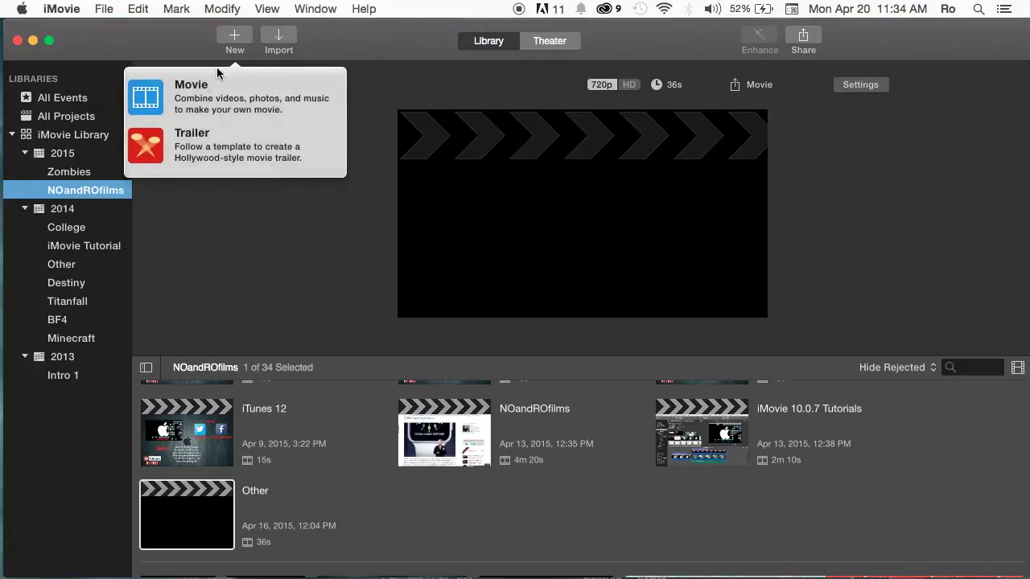
left_click(183, 103)
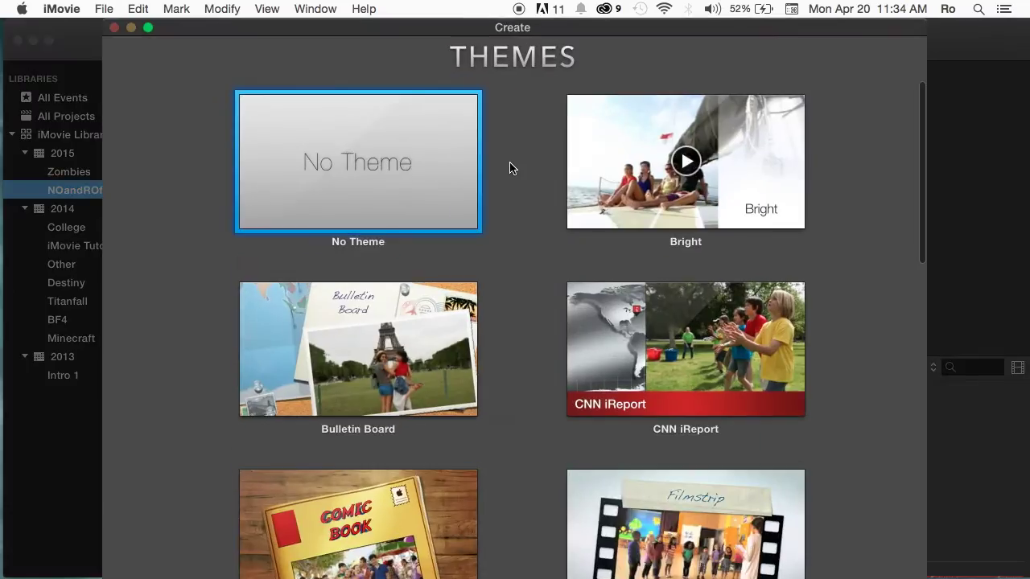
scroll(655, 349, "down", 15)
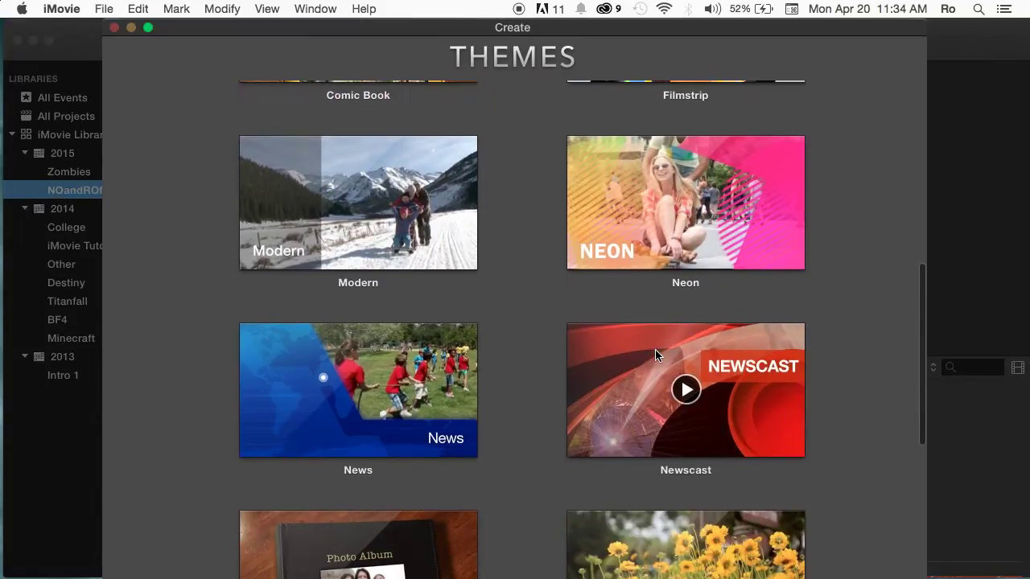
scroll(534, 252, "up", 15)
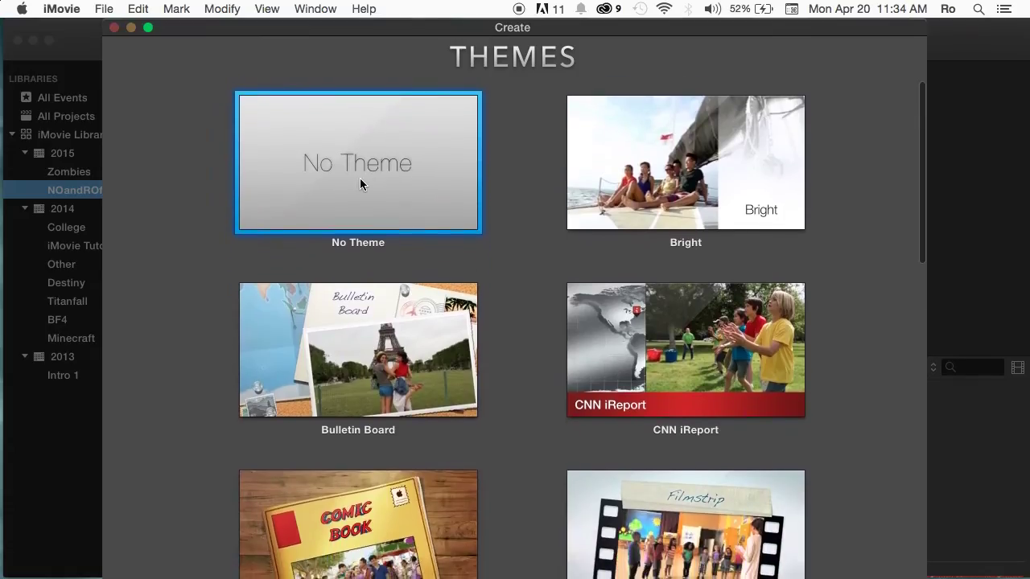
double_click(358, 178)
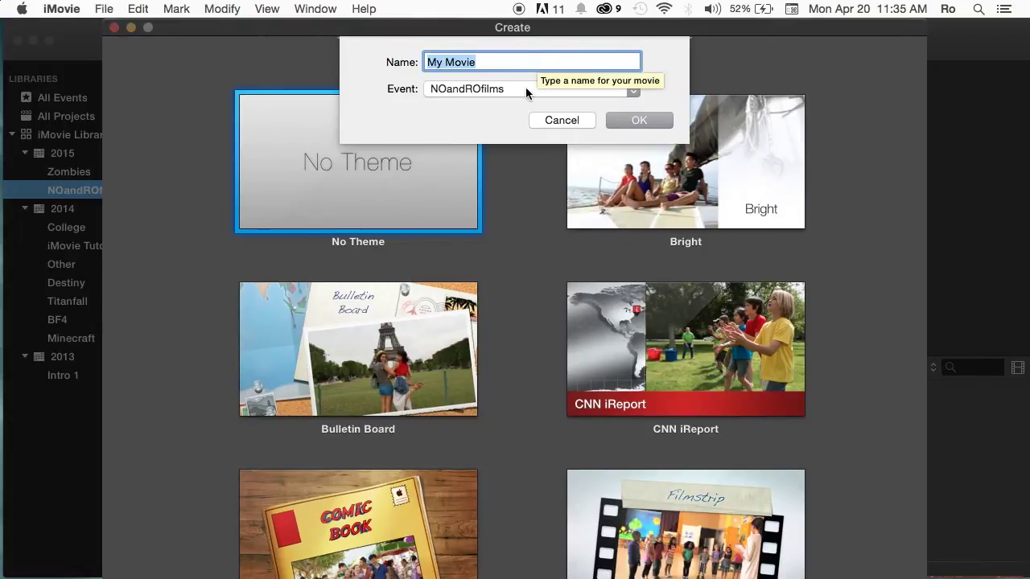
left_click(455, 91)
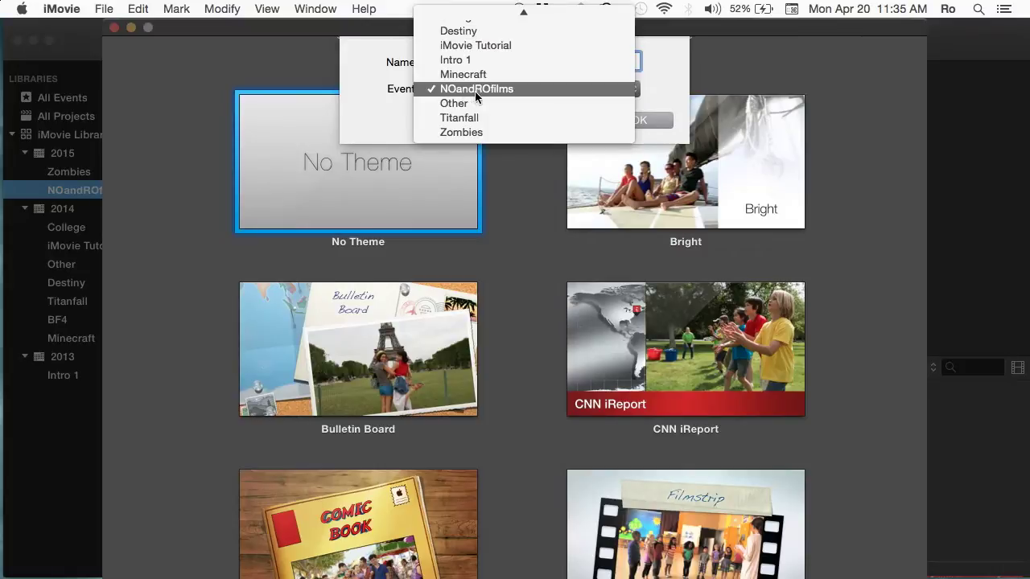
left_click(481, 90)
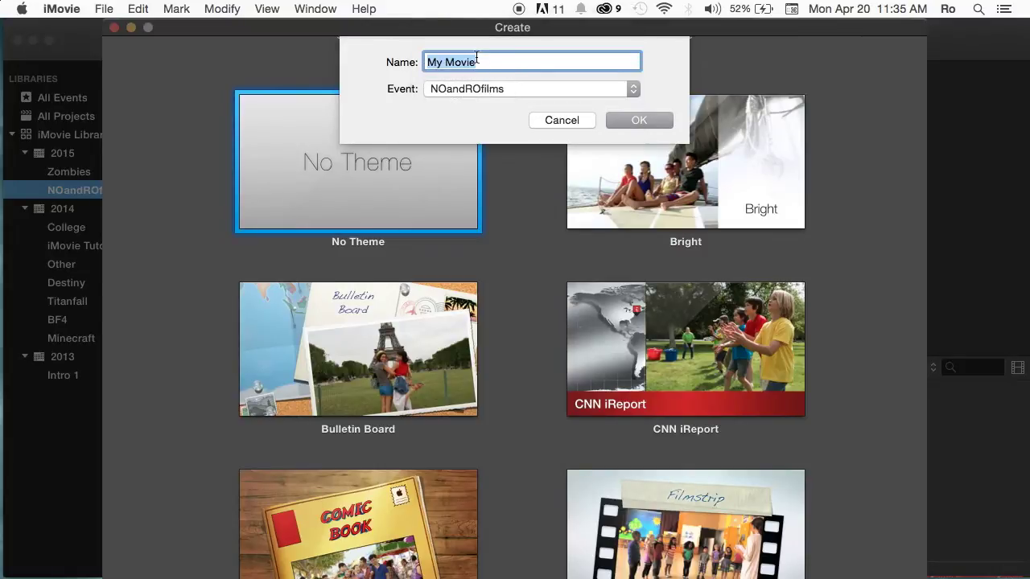
left_click(428, 54)
key("super+a")
type("Tes")
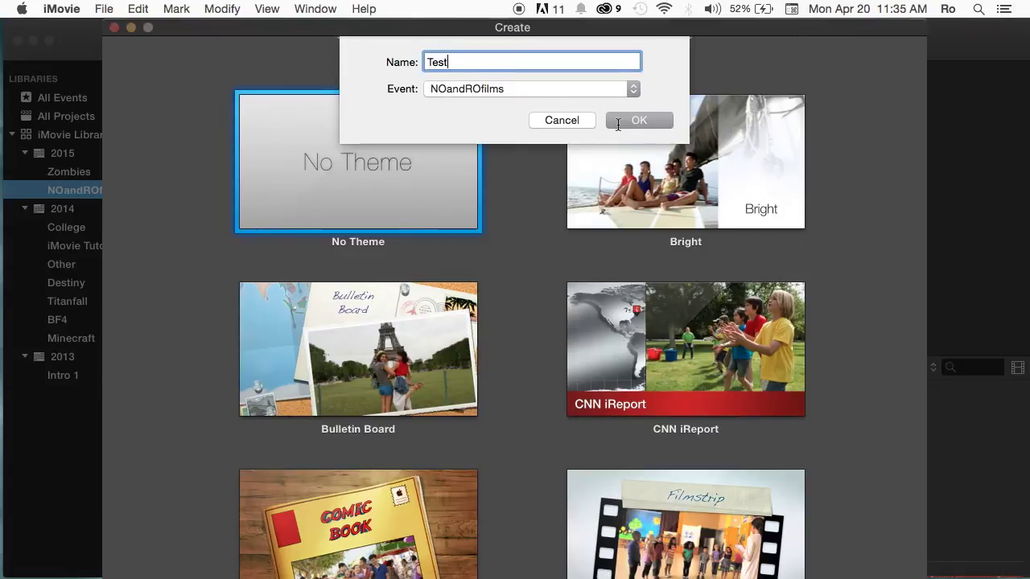
type("t")
left_click(633, 120)
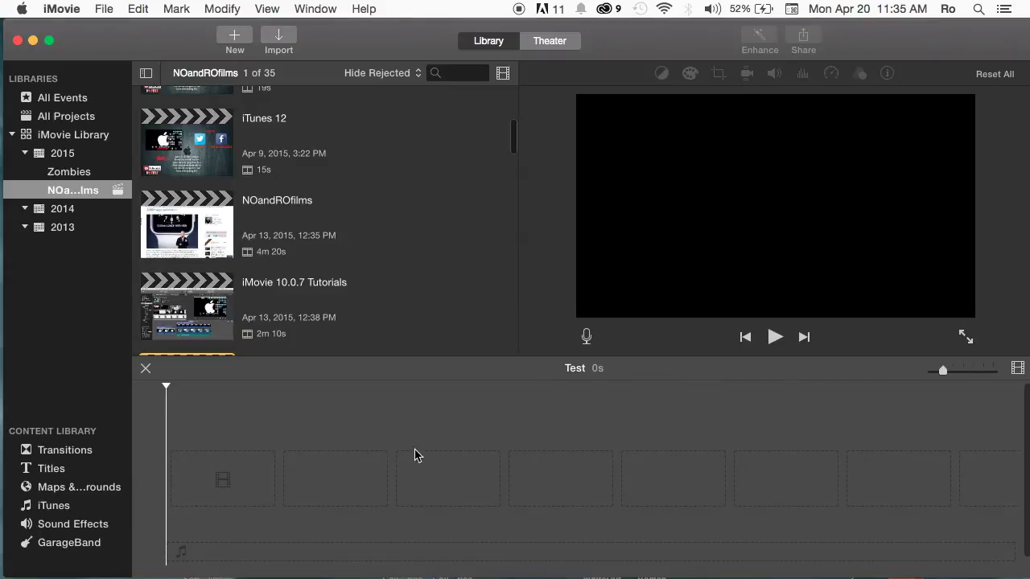
Locate the Test project among the NOandROfilms items and move it to the Trash
scroll(427, 247, "up", 10)
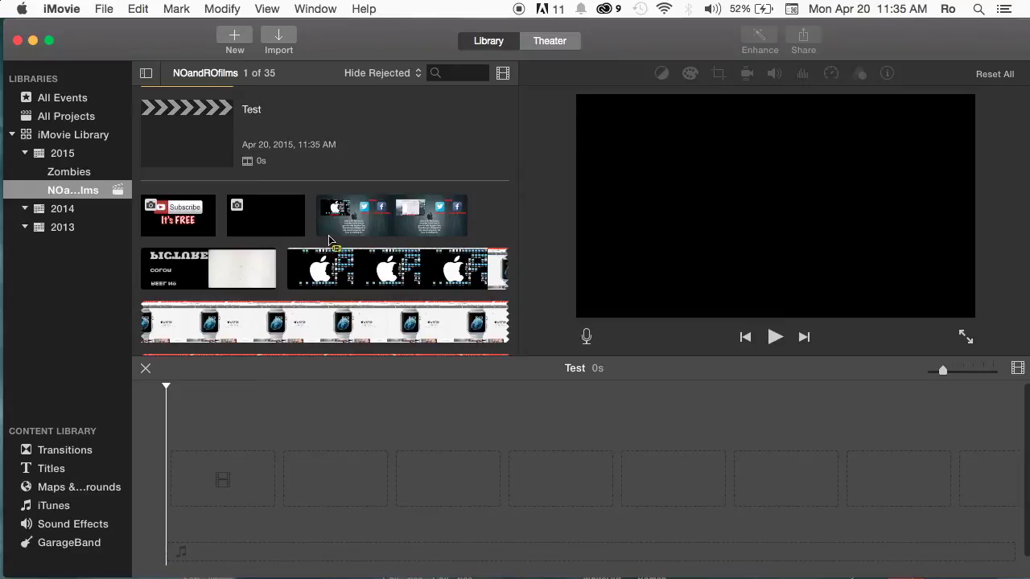
scroll(364, 210, "down", 10)
scroll(306, 205, "up", 10)
scroll(238, 209, "down", 8)
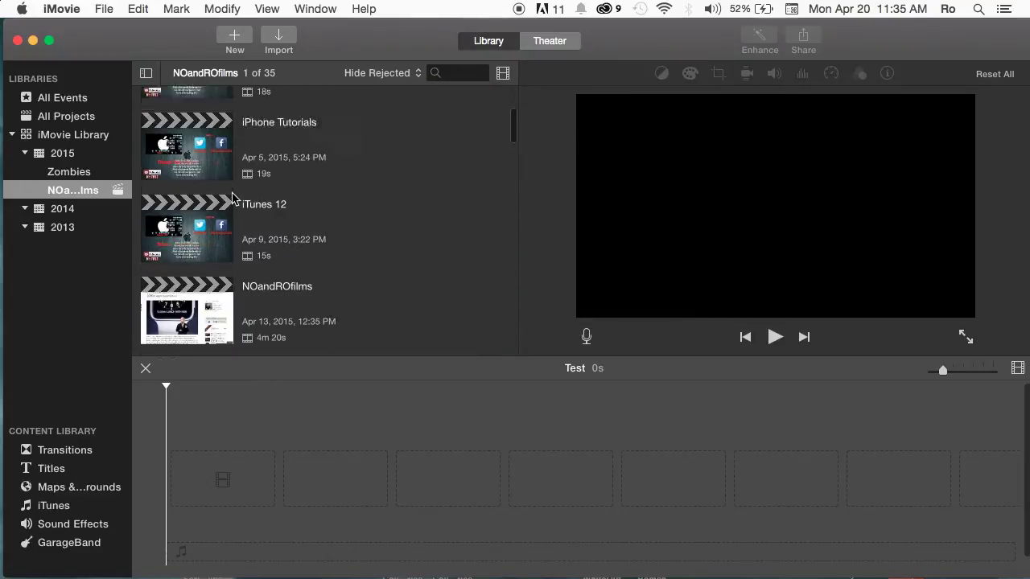
left_click(193, 253)
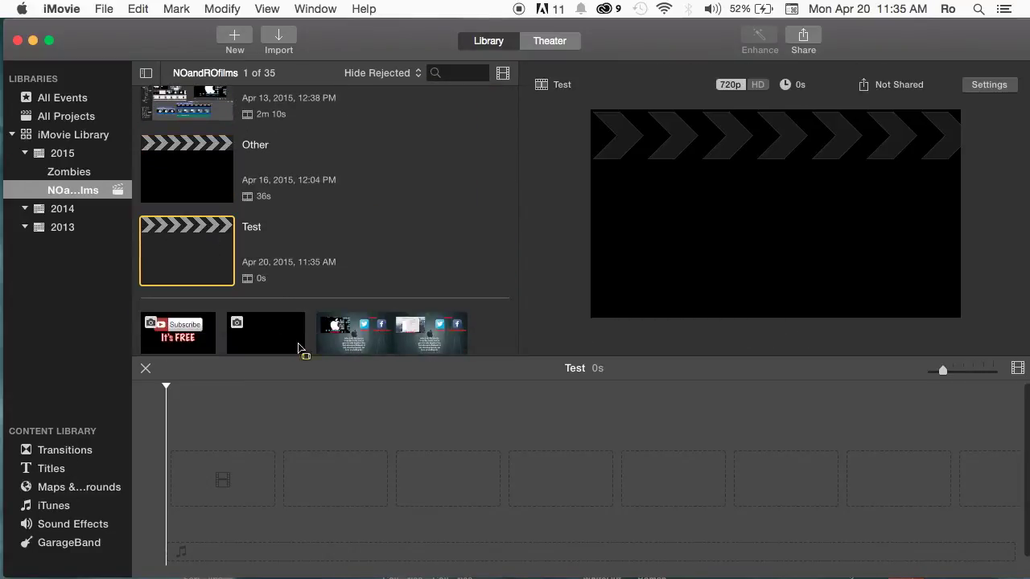
scroll(244, 229, "up", 3)
left_click(247, 226)
left_click(463, 452)
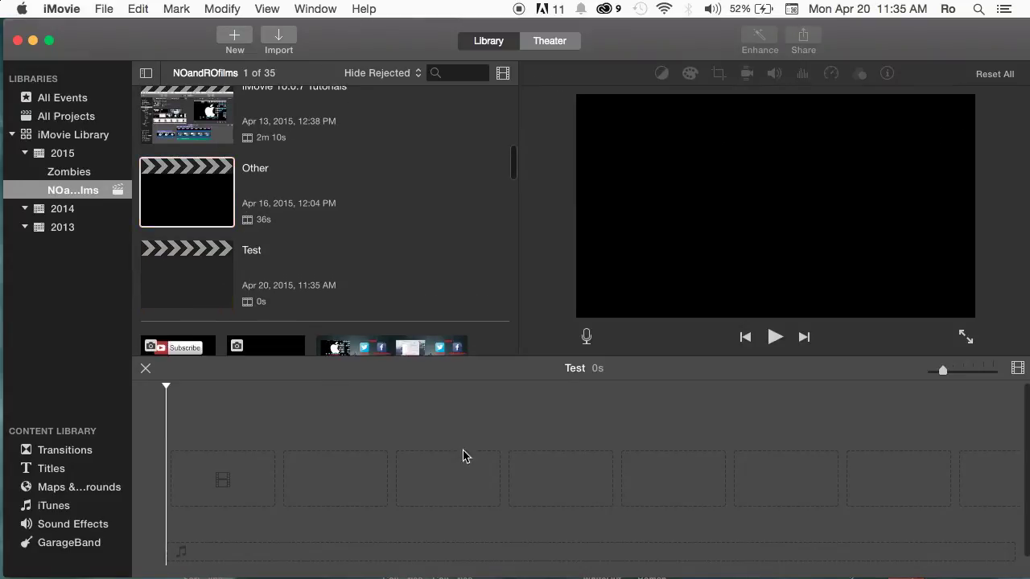
left_click(206, 278)
left_click(291, 393)
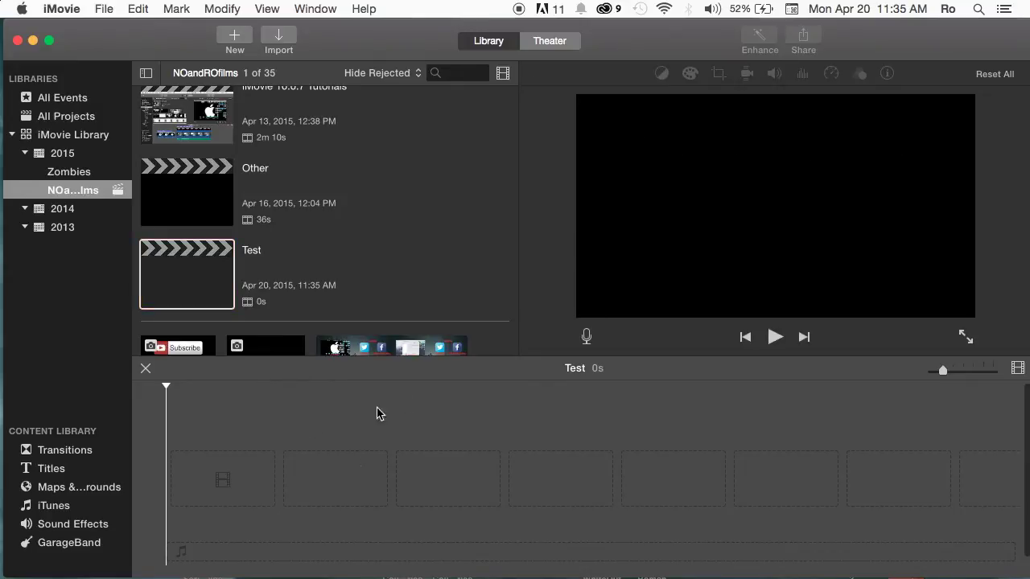
right_click(186, 252)
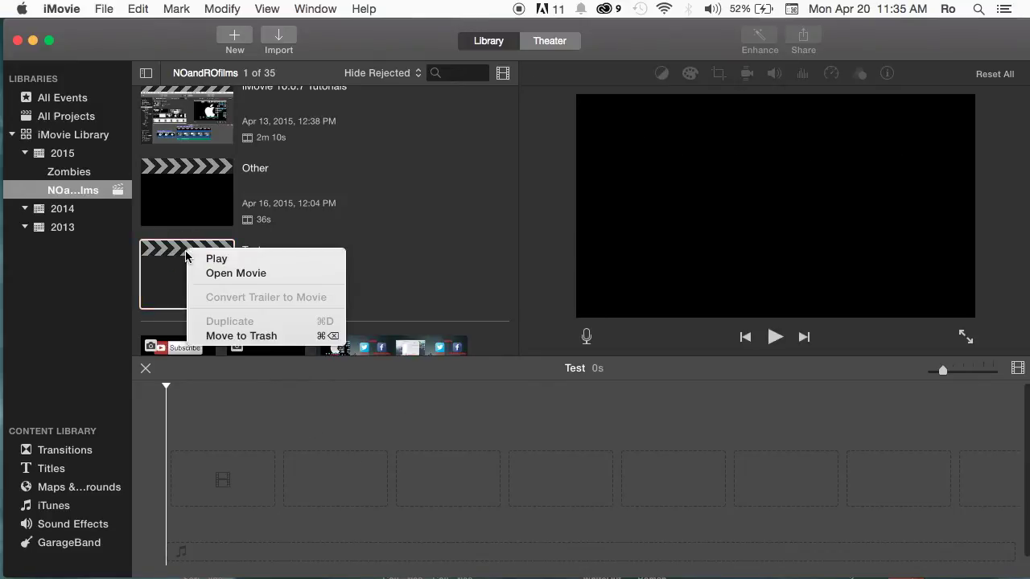
left_click(224, 336)
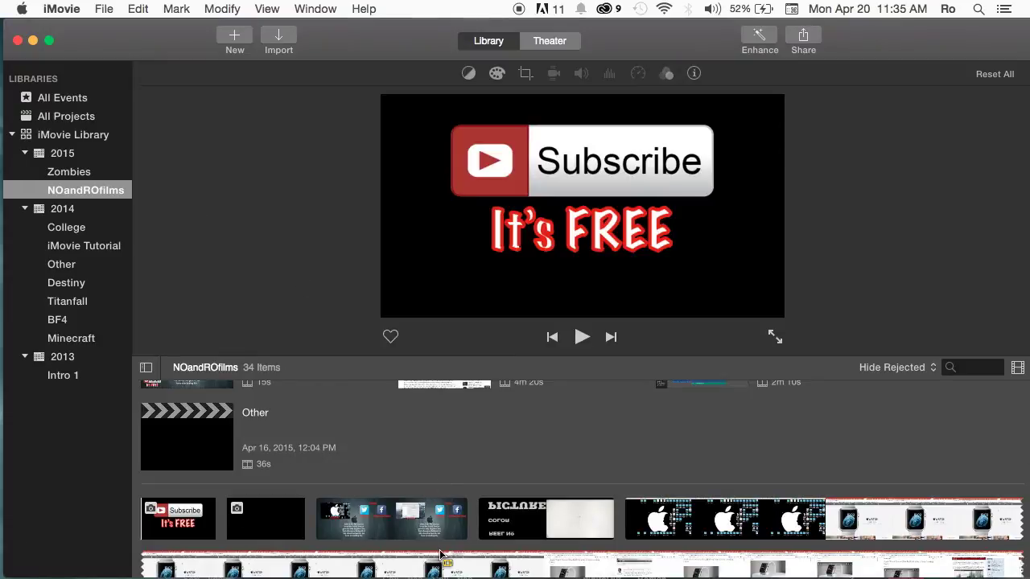
Open the Other project from the NOandROfilms event in the timeline for editing
double_click(188, 437)
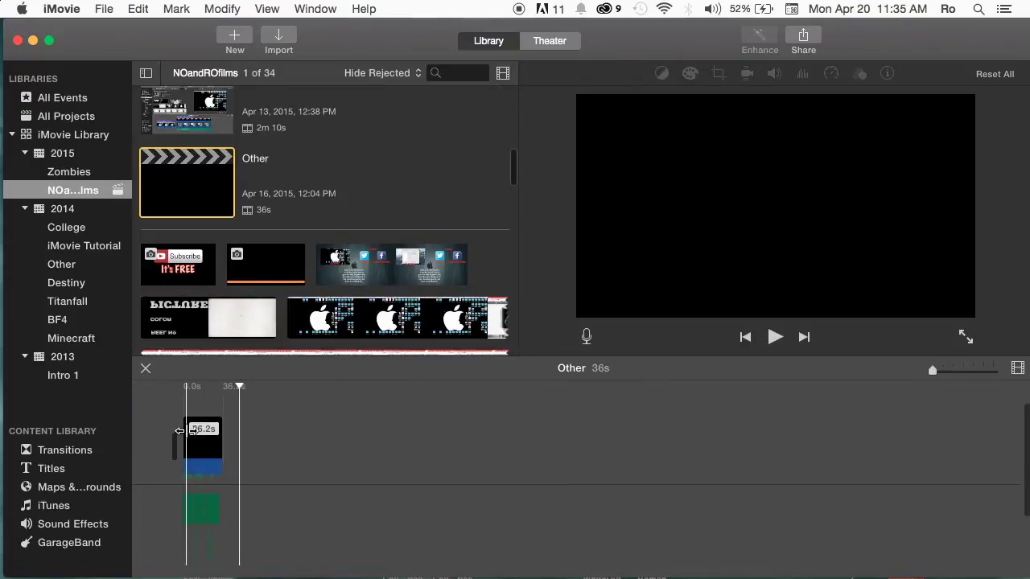
left_click(75, 170)
left_click(76, 191)
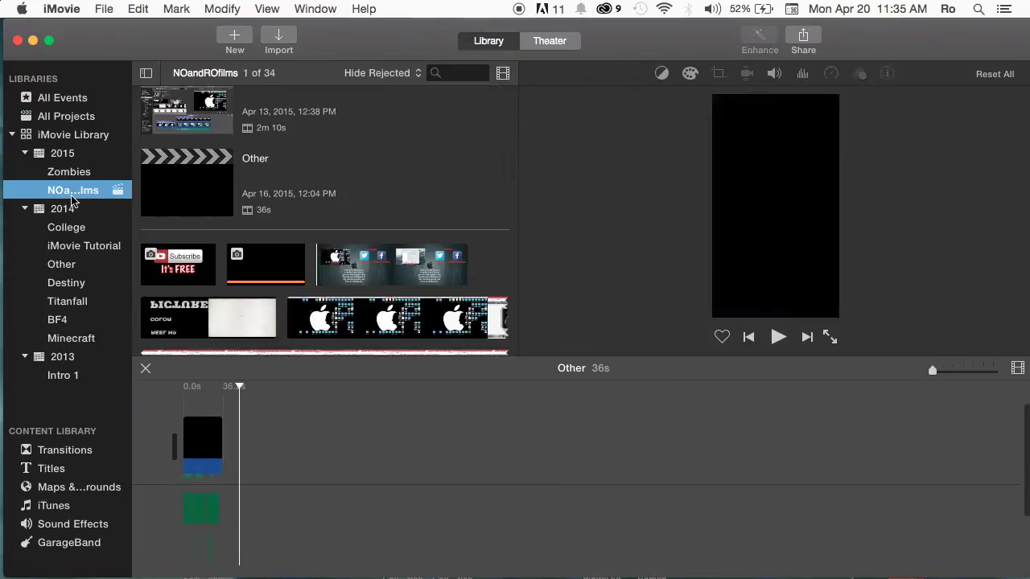
left_click(145, 368)
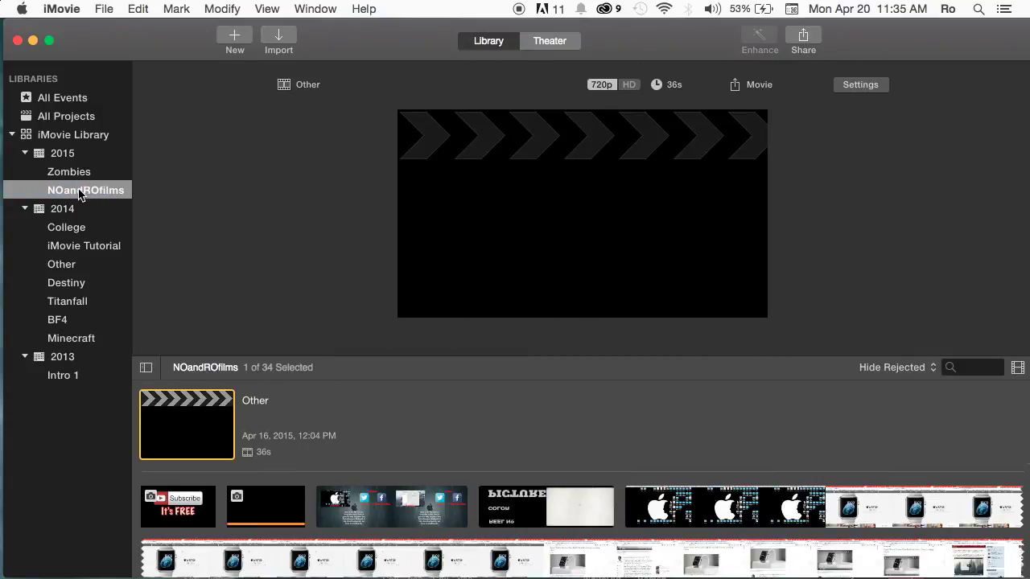
scroll(381, 481, "up", 3)
scroll(322, 467, "down", 2)
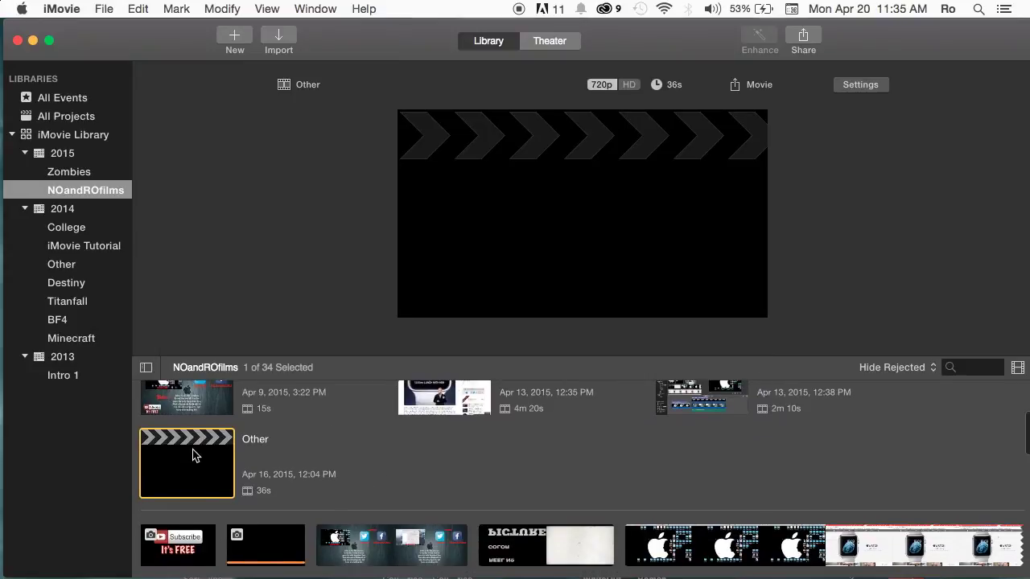
double_click(193, 451)
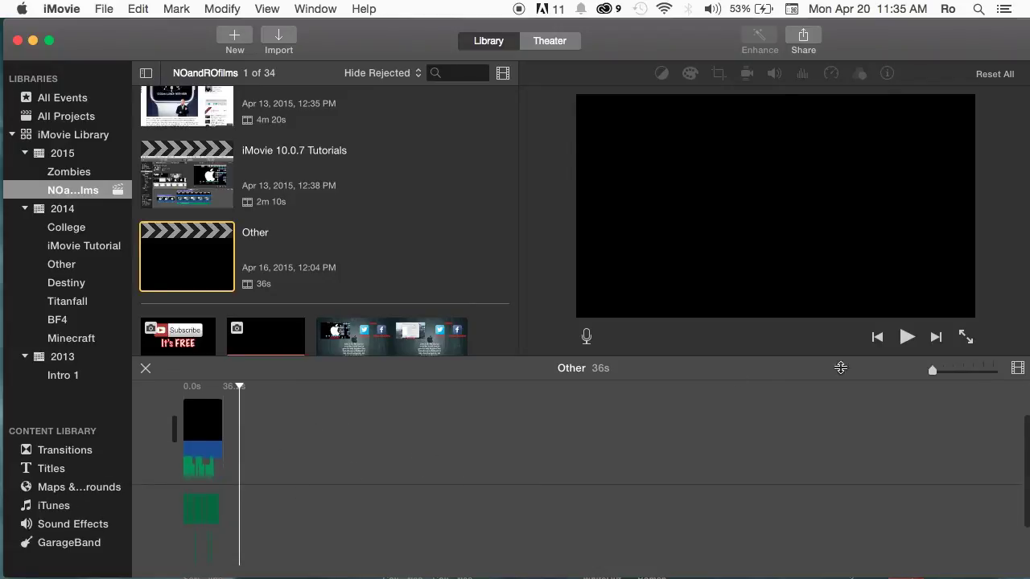
Zoom the timeline wider, scroll back to its start, and mute the computer's sound
left_click_drag(931, 371, 957, 368)
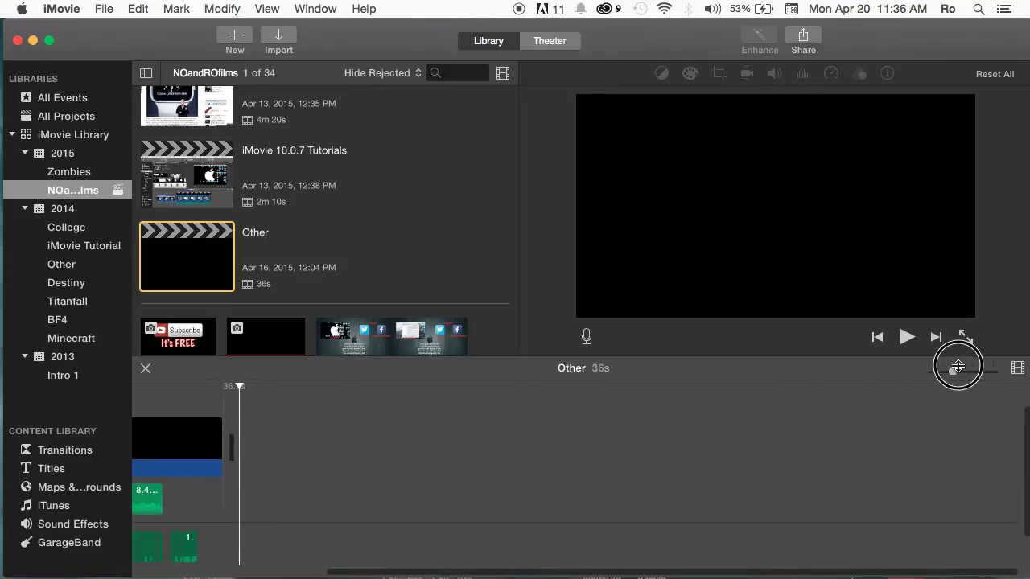
scroll(410, 531, "left", 5)
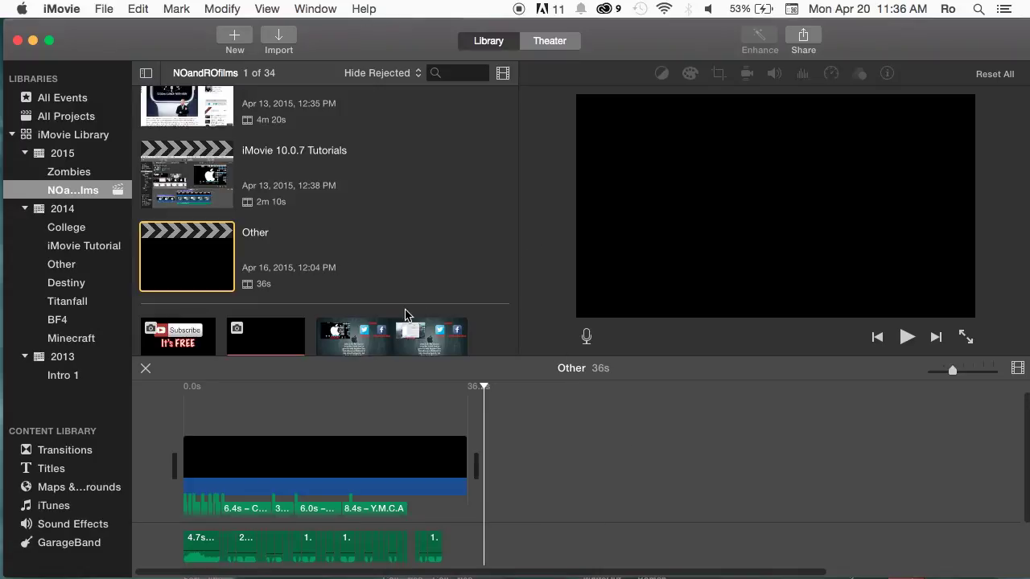
key("XF86AudioMute")
Browse Transitions, Titles, Maps & Backgrounds, iTunes, Sound Effects and GarageBand, ending on Transitions
left_click(339, 390)
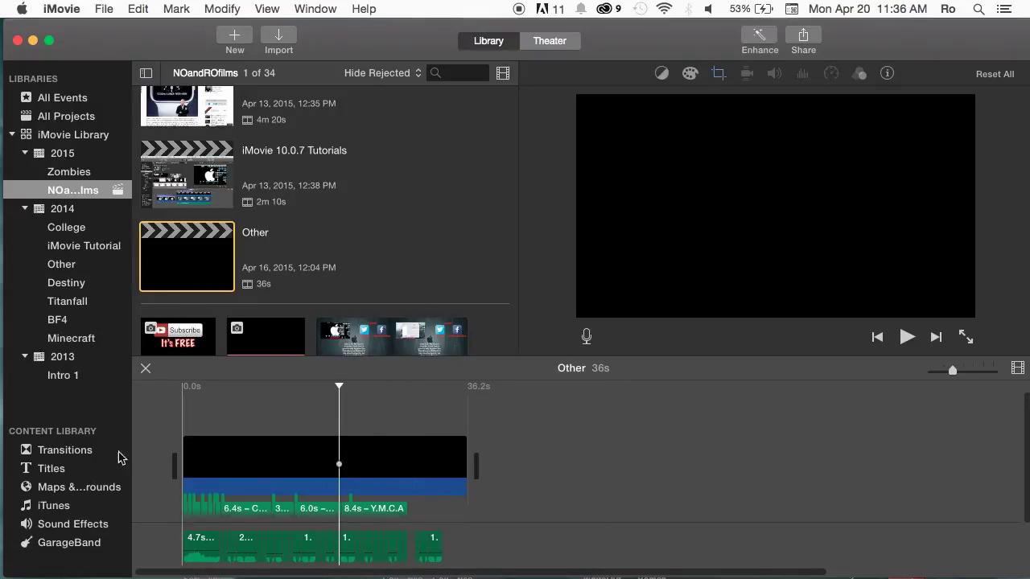
left_click(66, 452)
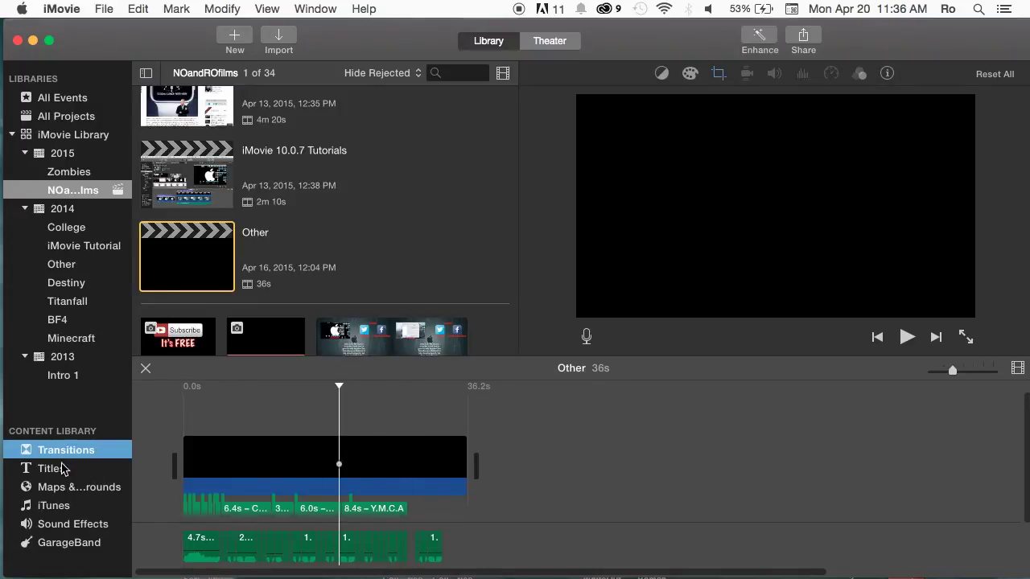
left_click(55, 474)
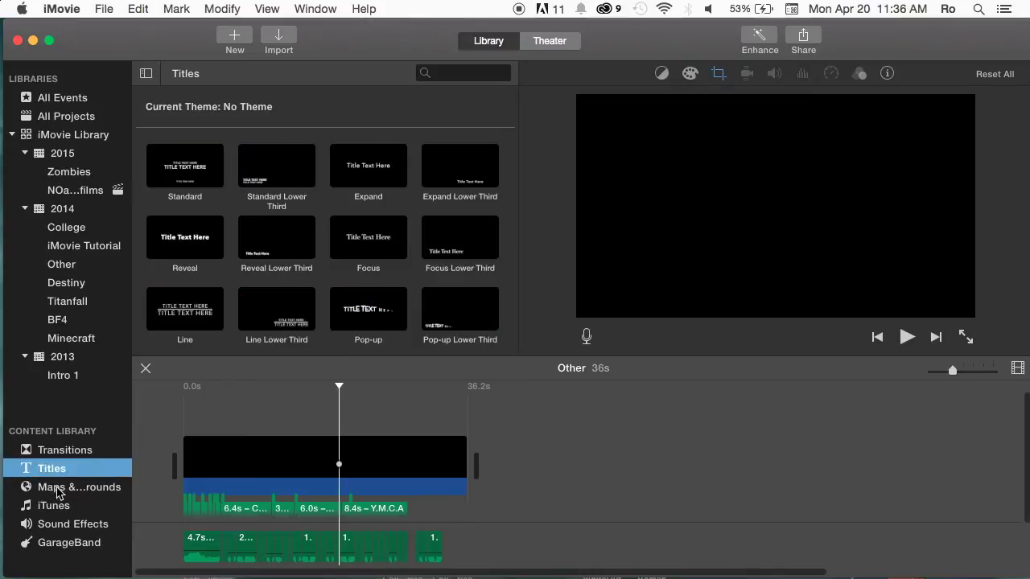
left_click(58, 490)
left_click(58, 507)
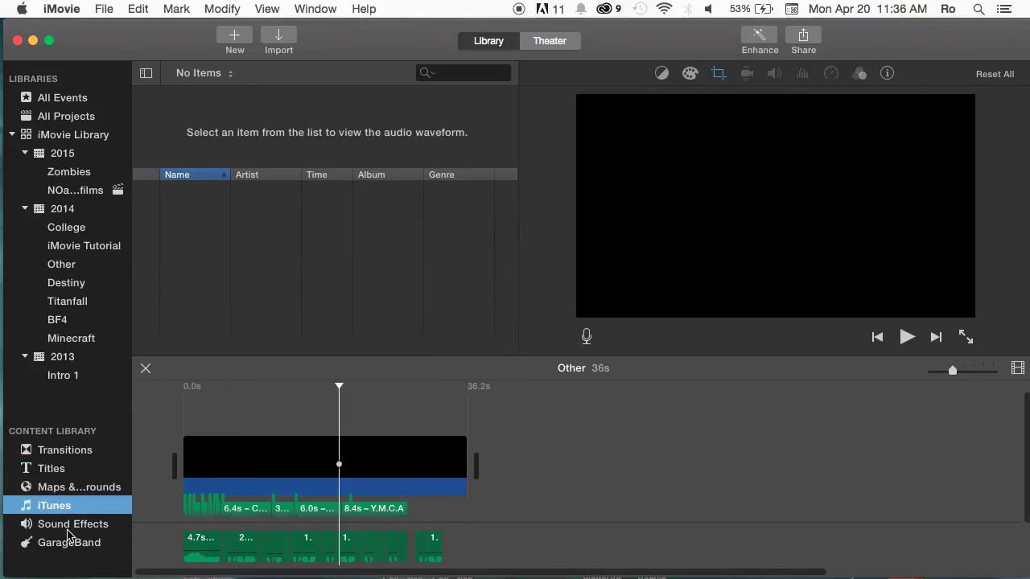
left_click(67, 528)
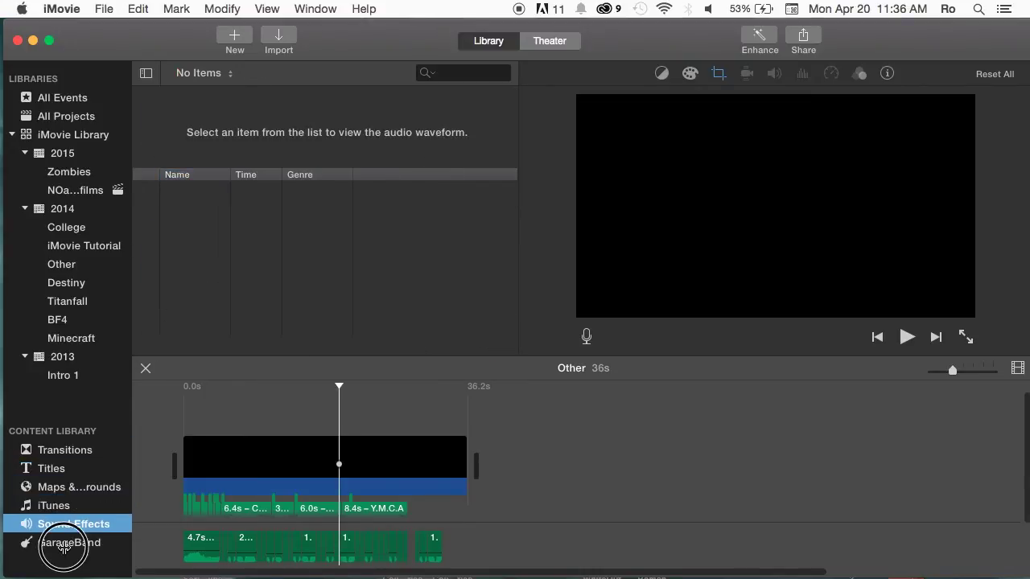
key("Down")
left_click(71, 451)
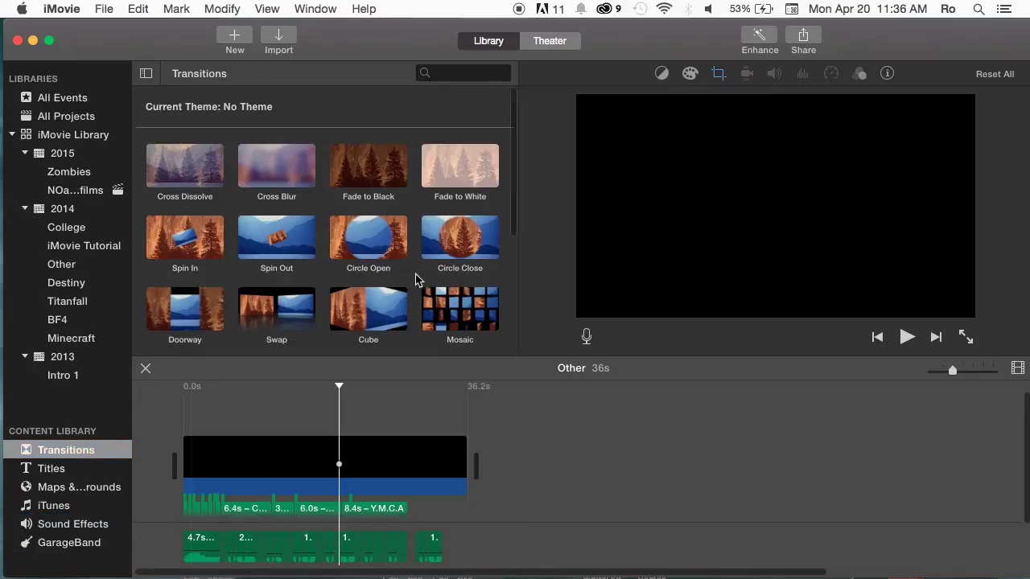
left_click(316, 7)
mouse_move(352, 131)
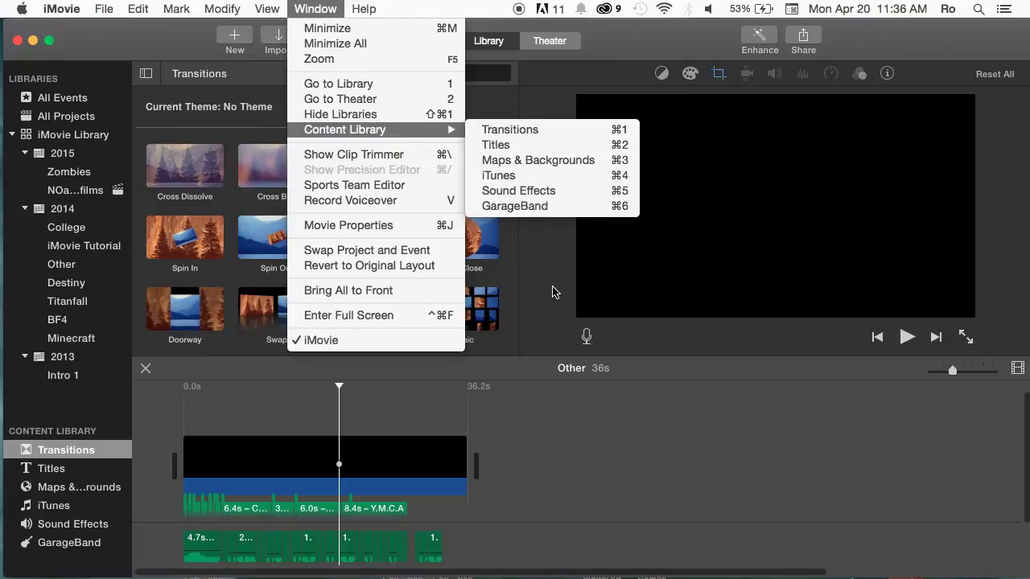
Select Cross Blur, then return to NOandROfilms and reactivate the Other project's timeline
left_click(579, 389)
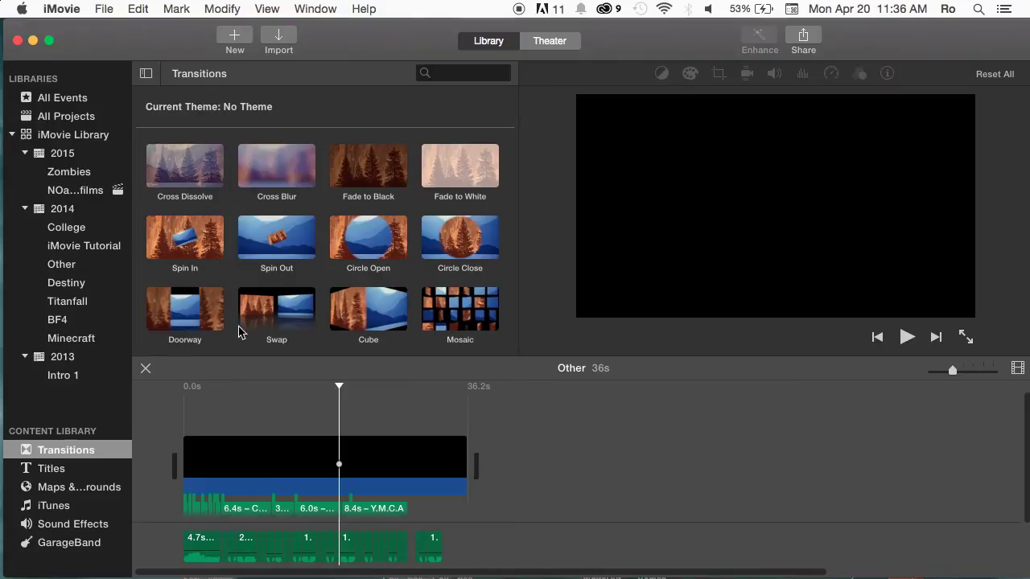
left_click(265, 163)
left_click(77, 190)
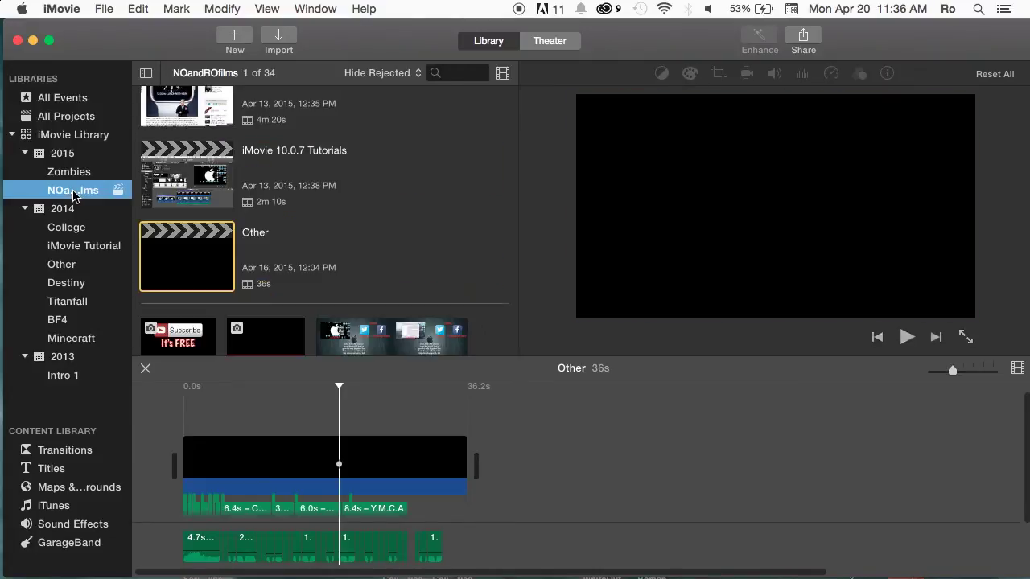
left_click(190, 246)
left_click(552, 494)
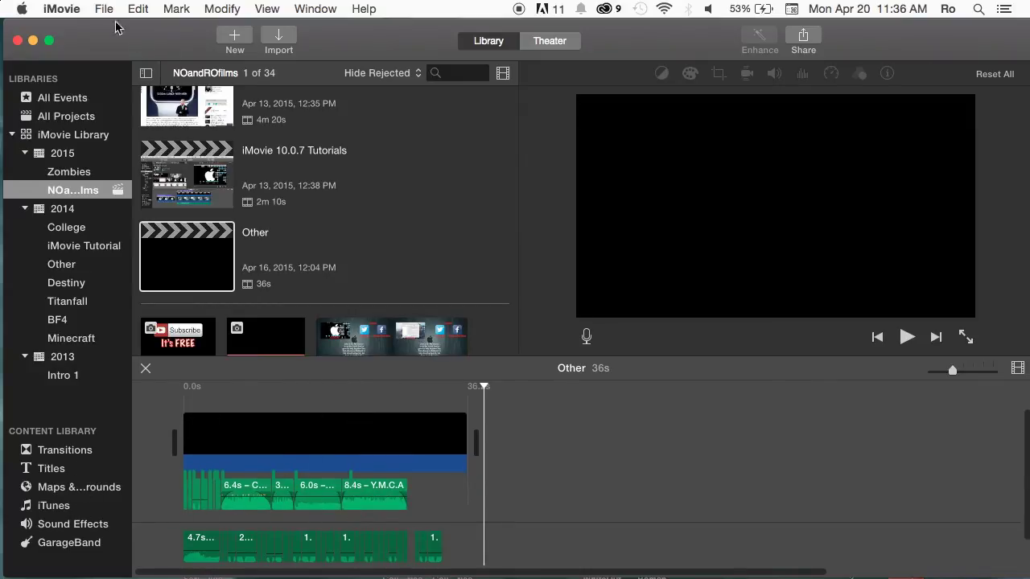
left_click(69, 9)
Dismiss the iMovie menu, then choose Restart… from the Apple menu
left_click(68, 7)
left_click(68, 6)
left_click(379, 28)
left_click(22, 5)
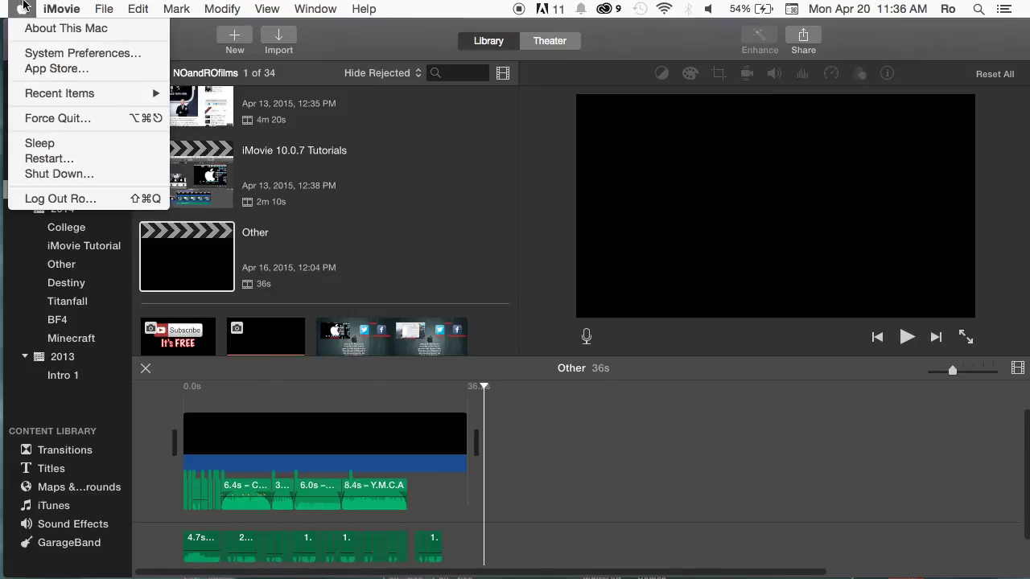
left_click(83, 165)
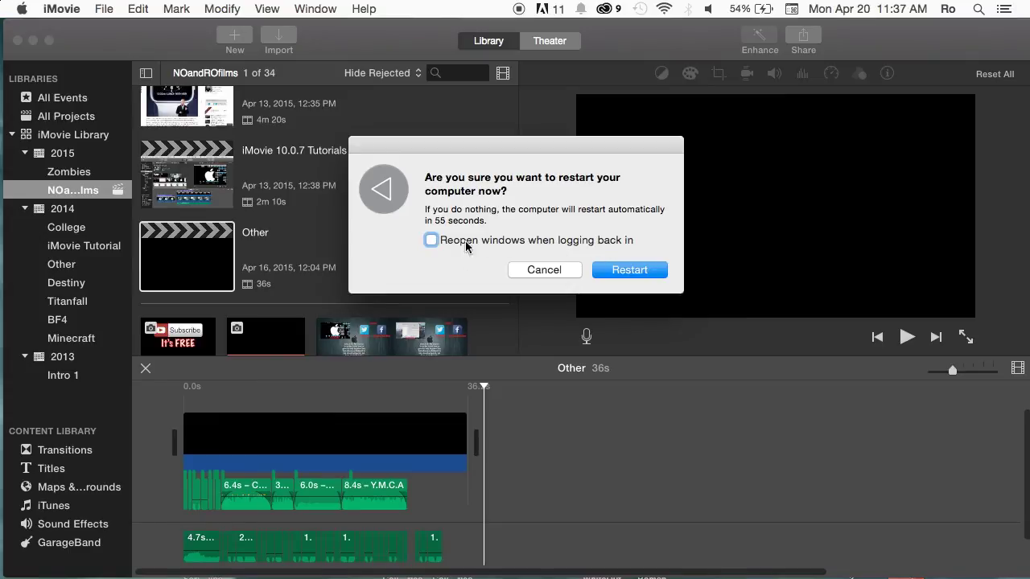
left_click(556, 268)
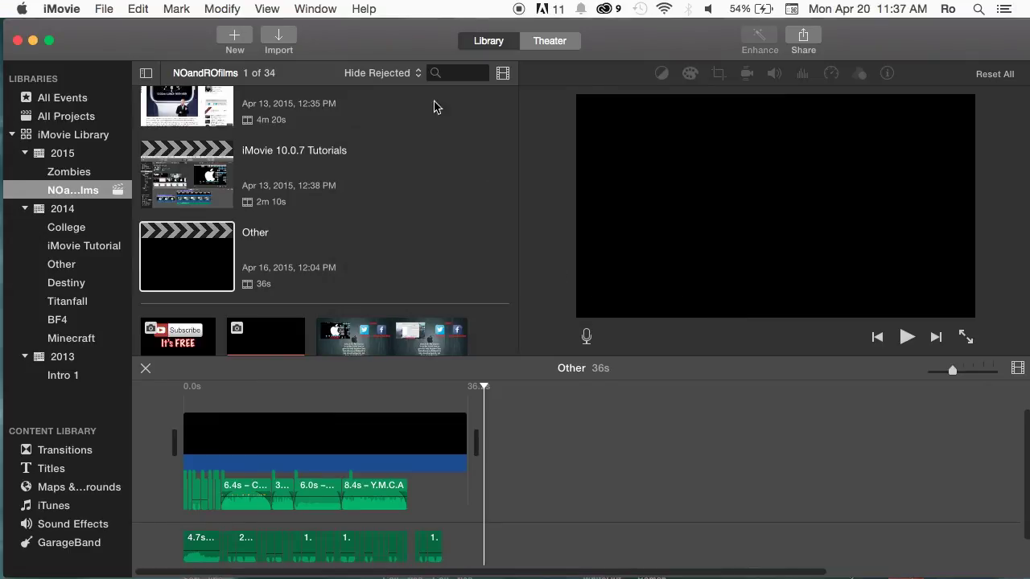
Cancel the restart prompt, leaving the Other project open in iMovie's timeline
left_click(403, 49)
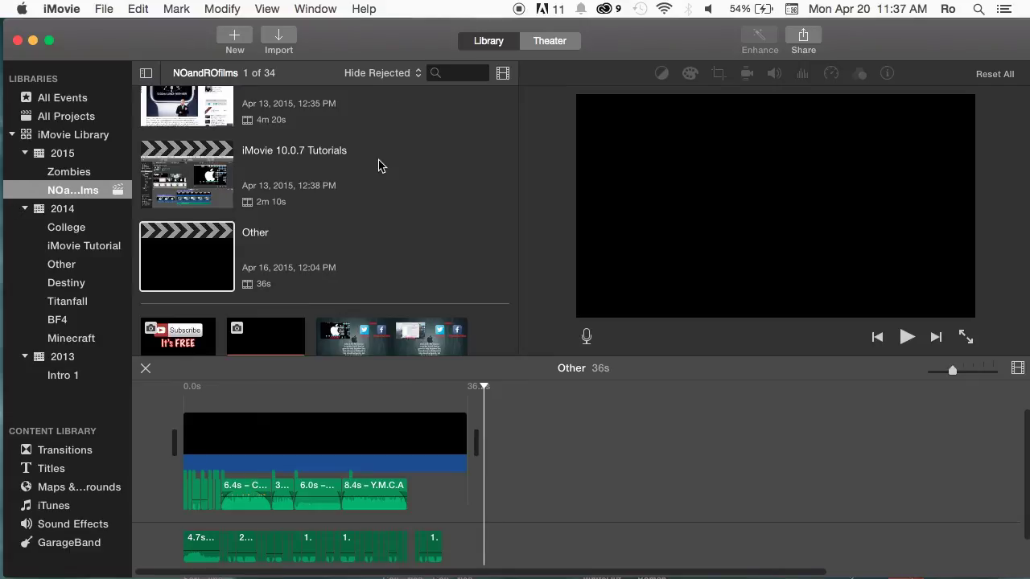